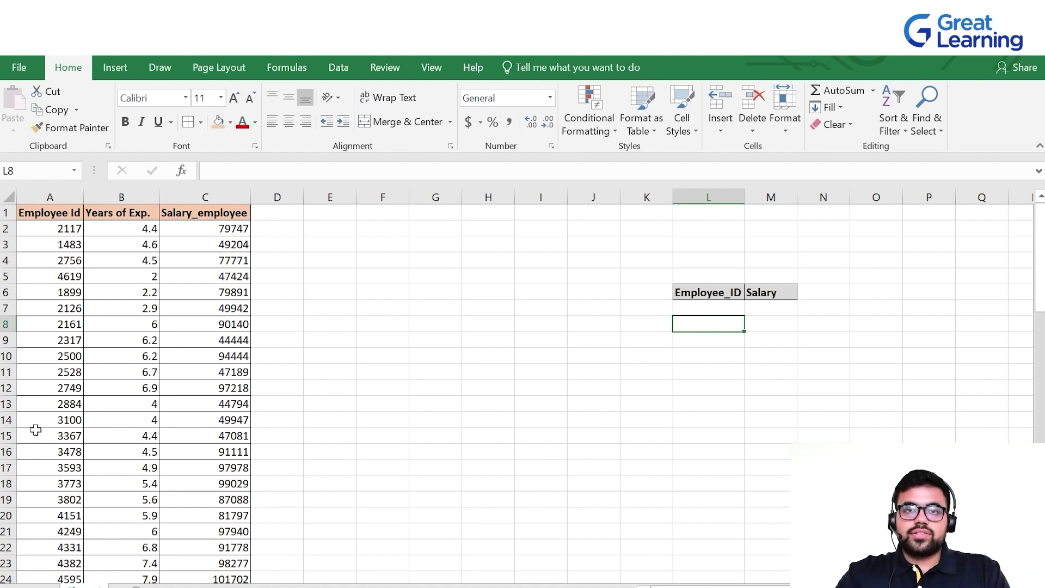
# Enter employee ID 2161 under Employee_ID after checking it in the employee table.
pyautogui.click(702, 312)
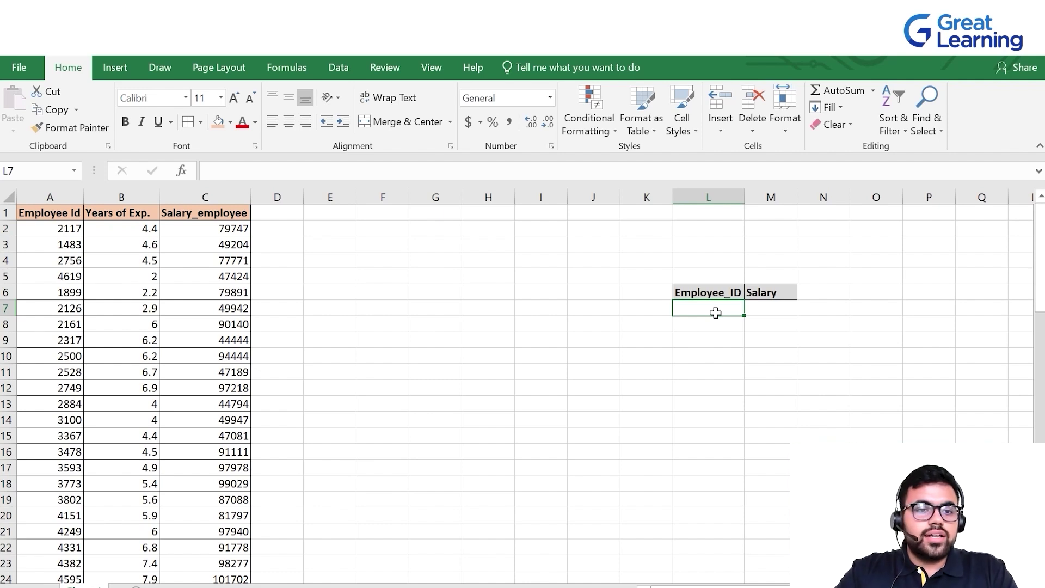
pyautogui.click(59, 339)
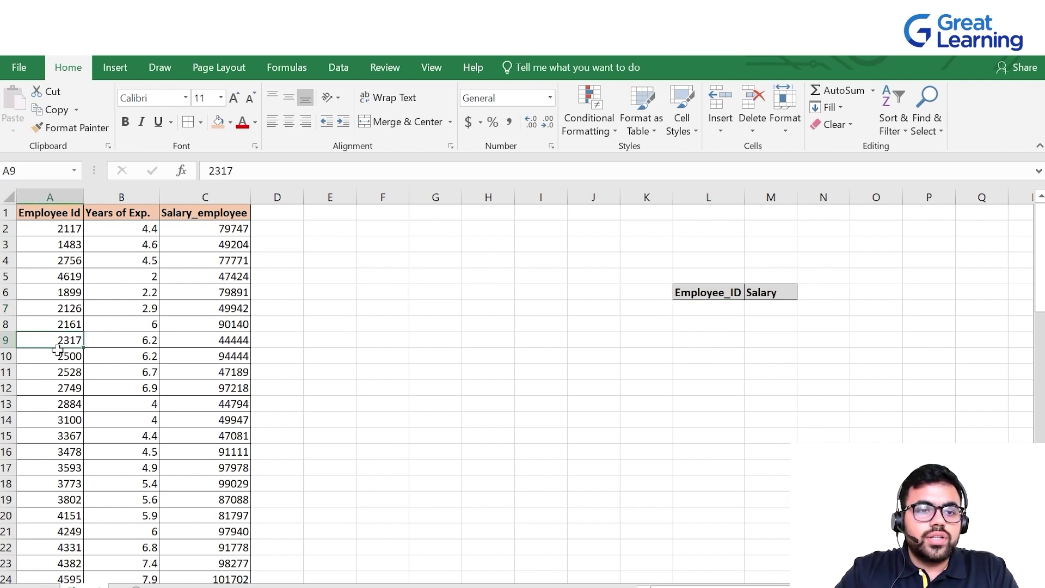
pyautogui.click(47, 323)
pyautogui.click(696, 310)
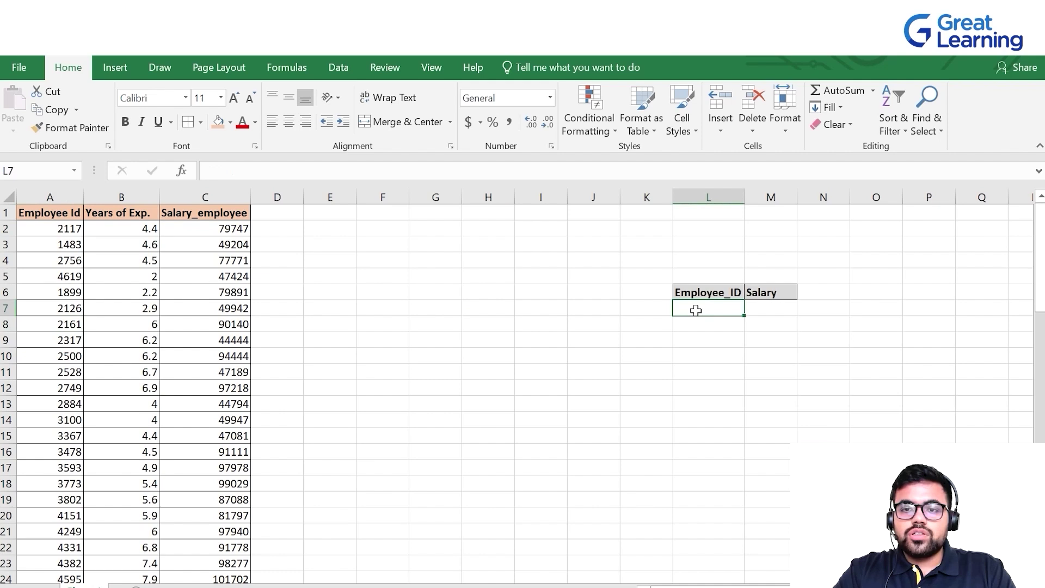
pyautogui.write('2161')
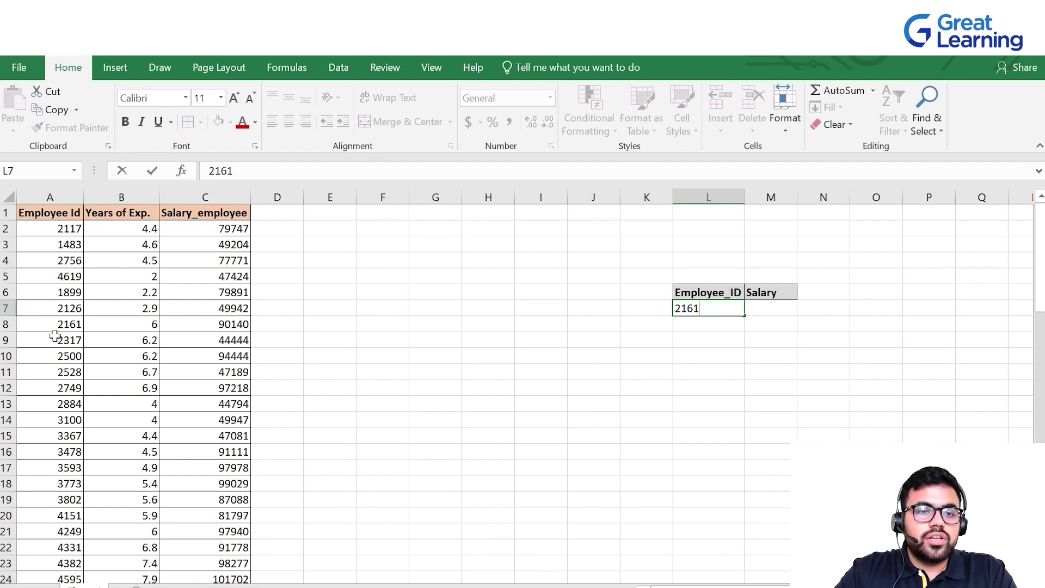
pyautogui.click(13, 324)
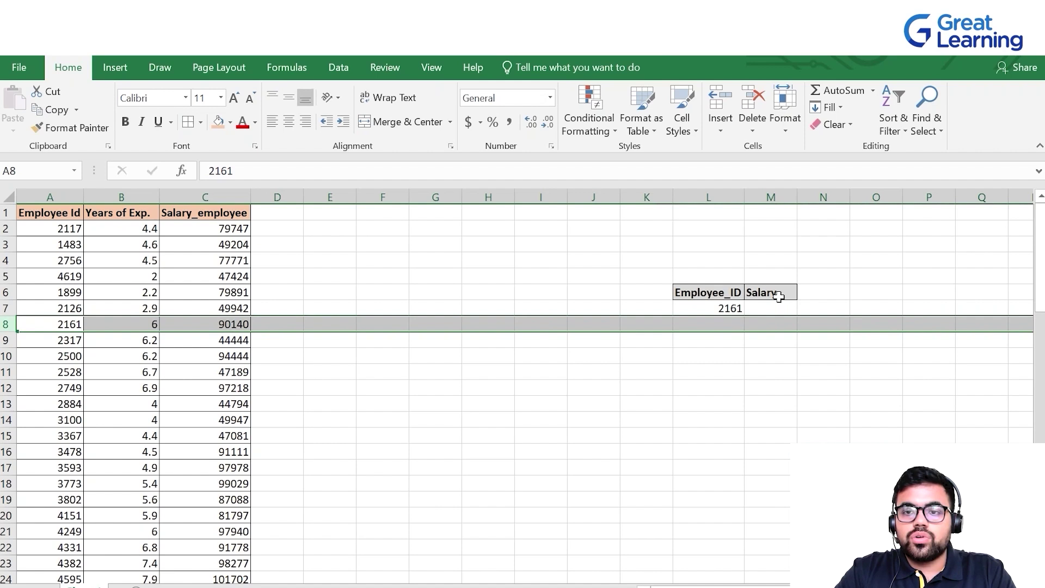
# Enter the salary 90140 manually under Salary for employee 2161.
pyautogui.click(766, 306)
pyautogui.write('9')
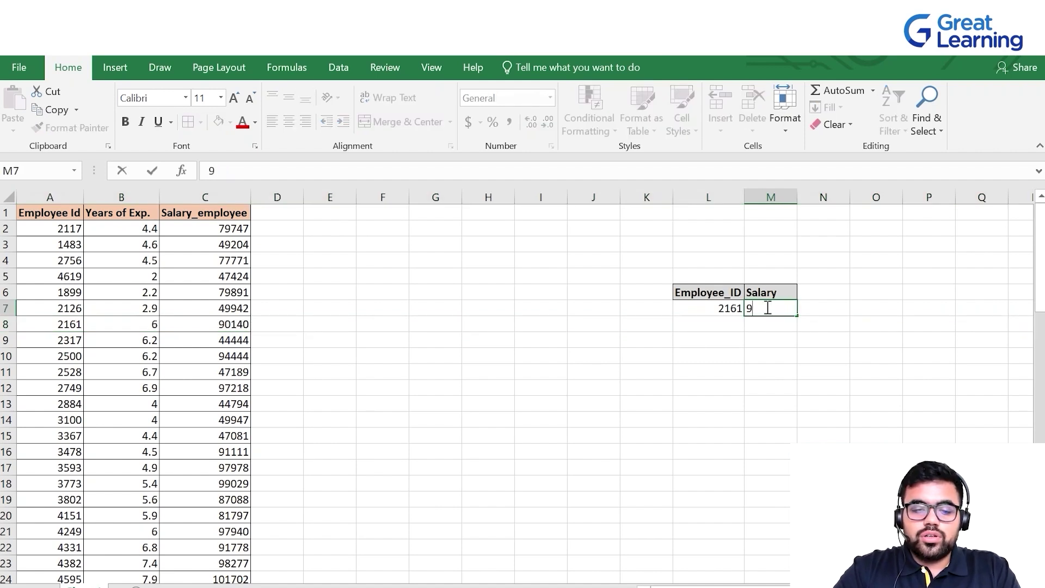
pyautogui.write('0140')
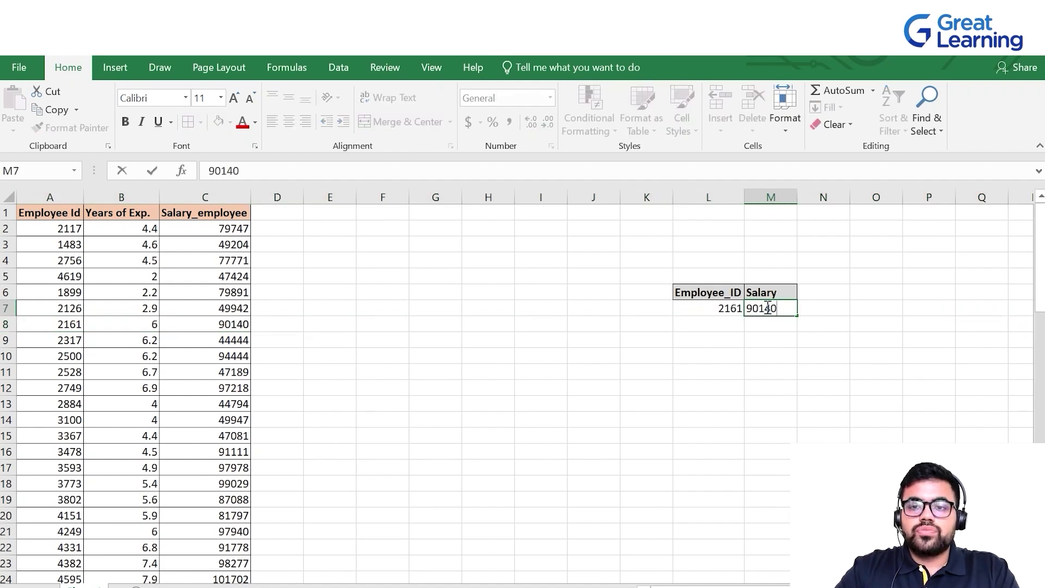
pyautogui.click(768, 343)
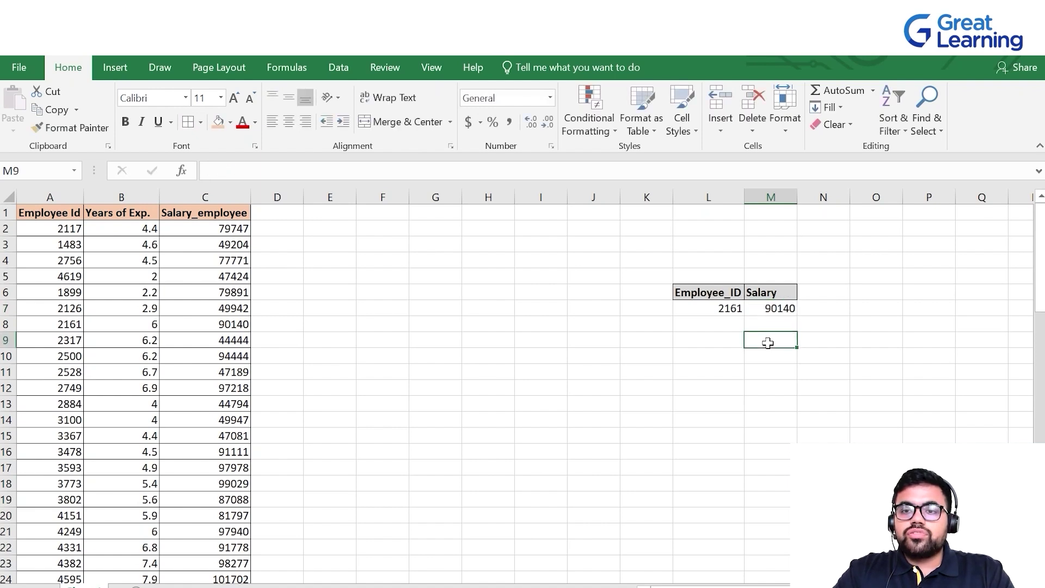
pyautogui.click(726, 316)
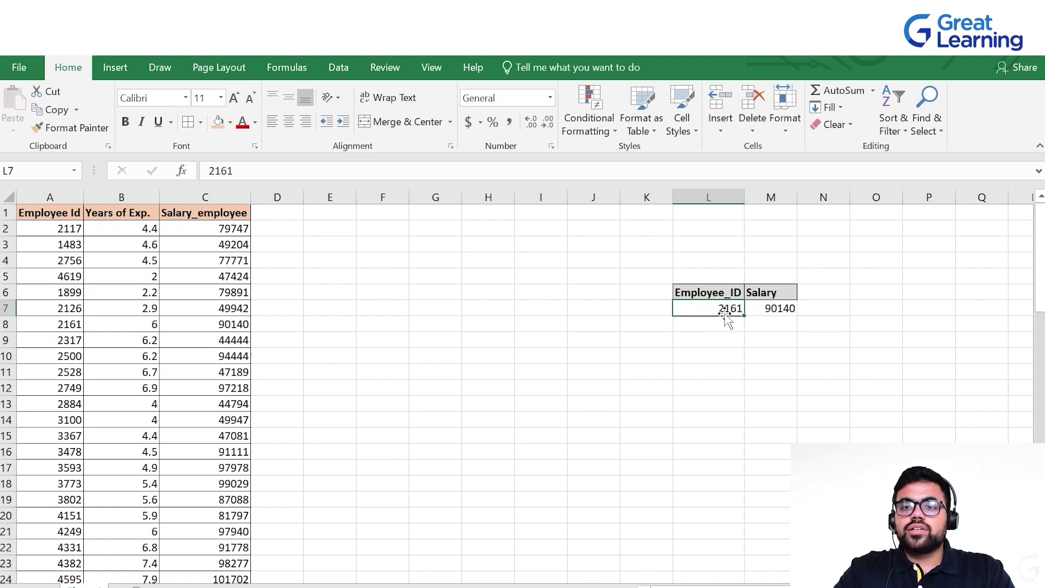
# Clear the manual salary 90140 and the employee ID 2161 from the lookup box.
pyautogui.click(778, 311)
pyautogui.press('Delete')
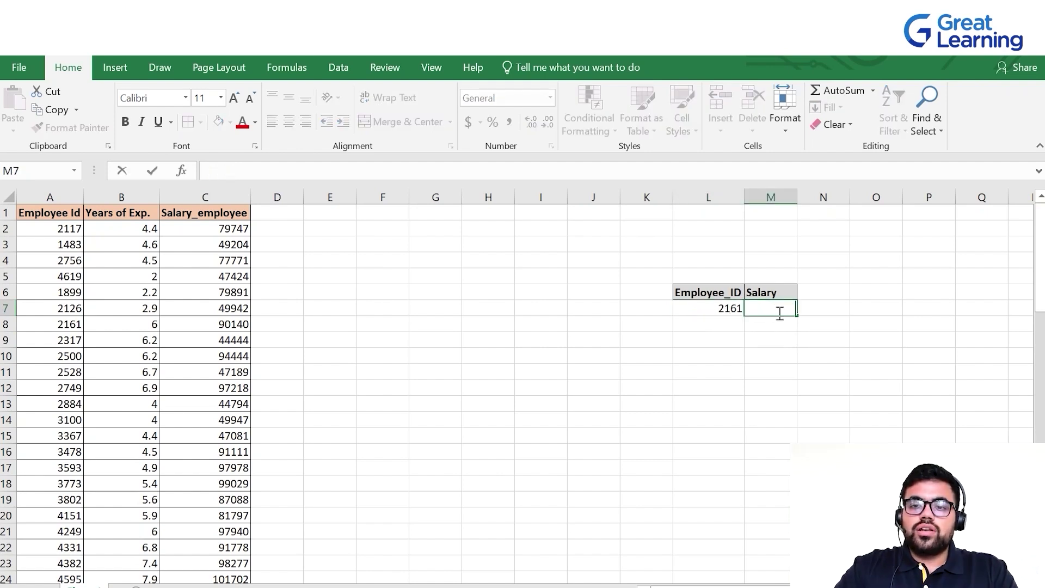
pyautogui.click(726, 309)
pyautogui.press('Delete')
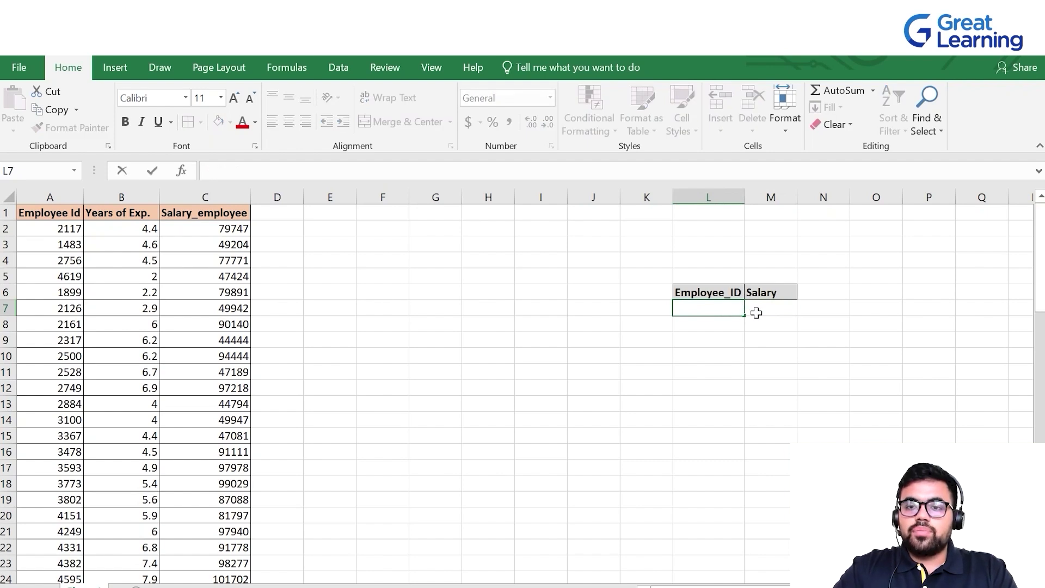
# Enter =VLOOKUP(L7,A1:C32,3,FALSE) in the Salary cell M7.
pyautogui.click(755, 311)
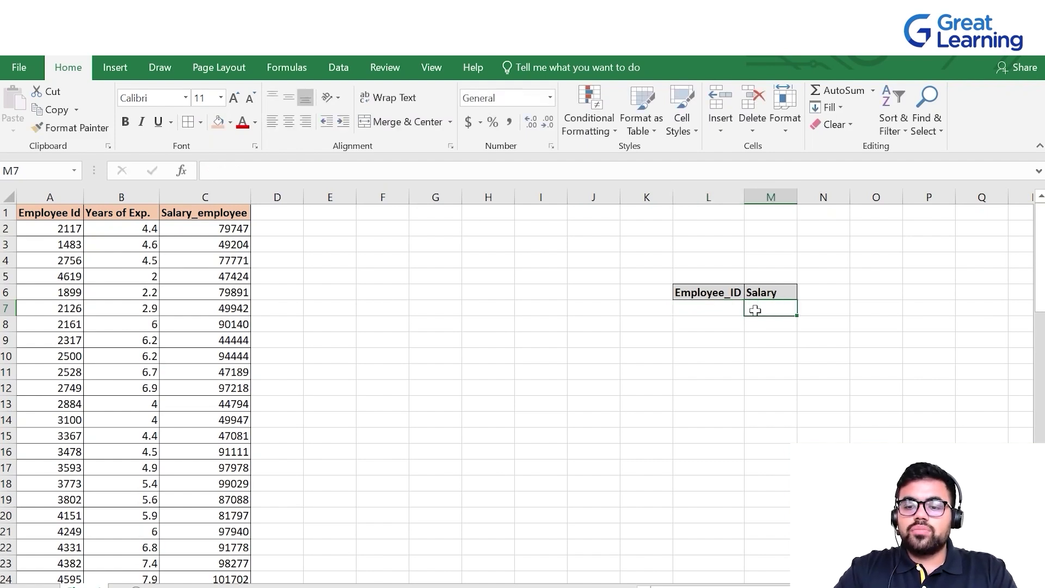
pyautogui.write('=')
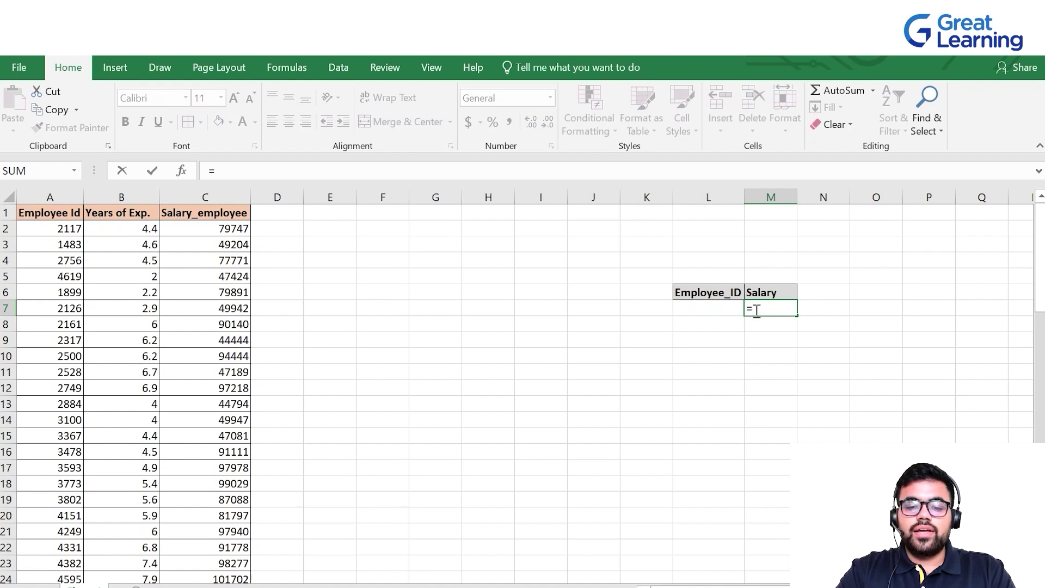
pyautogui.write('VLO')
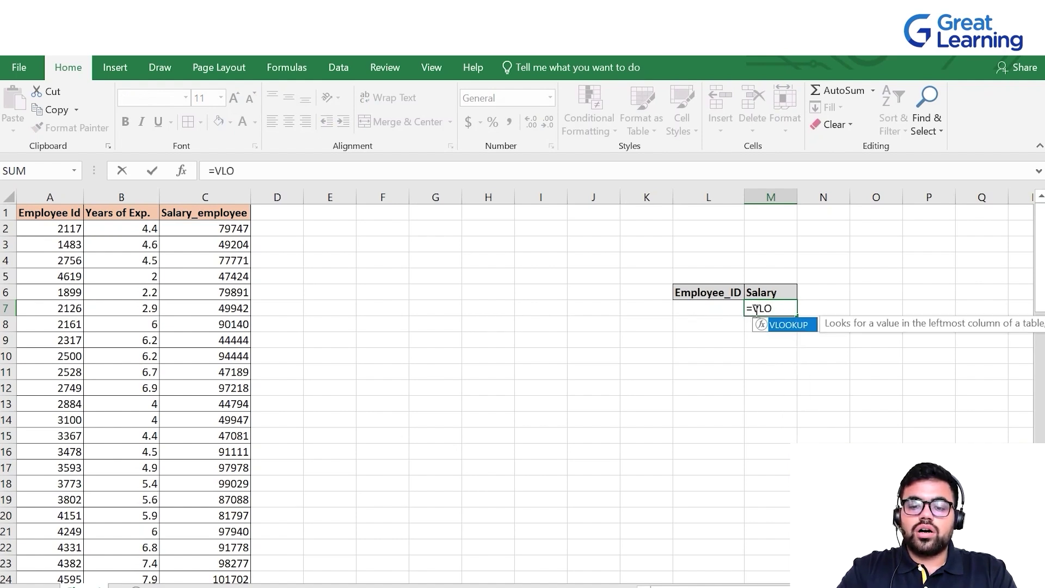
pyautogui.write('OKUP')
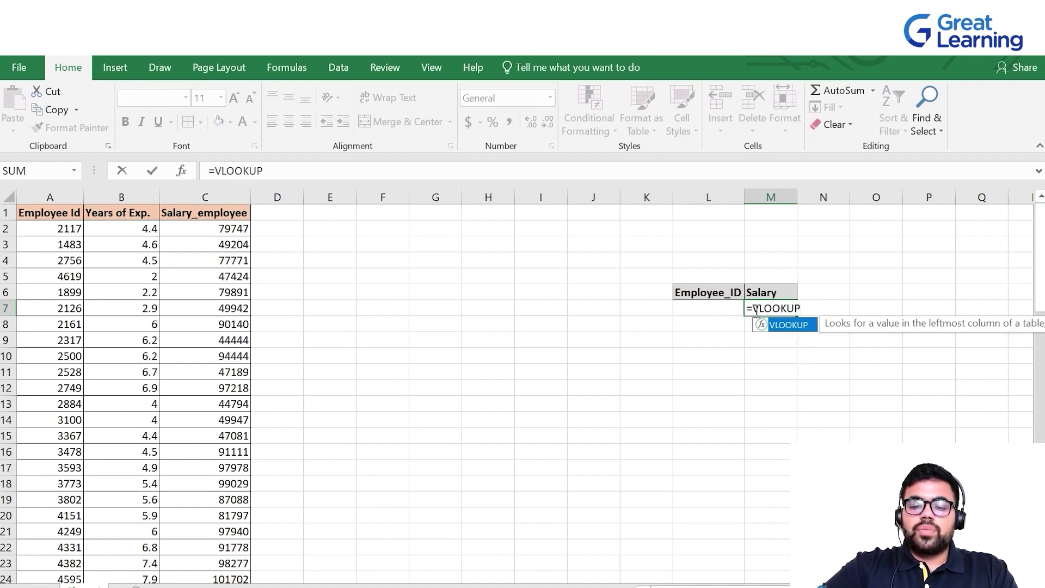
pyautogui.write('(')
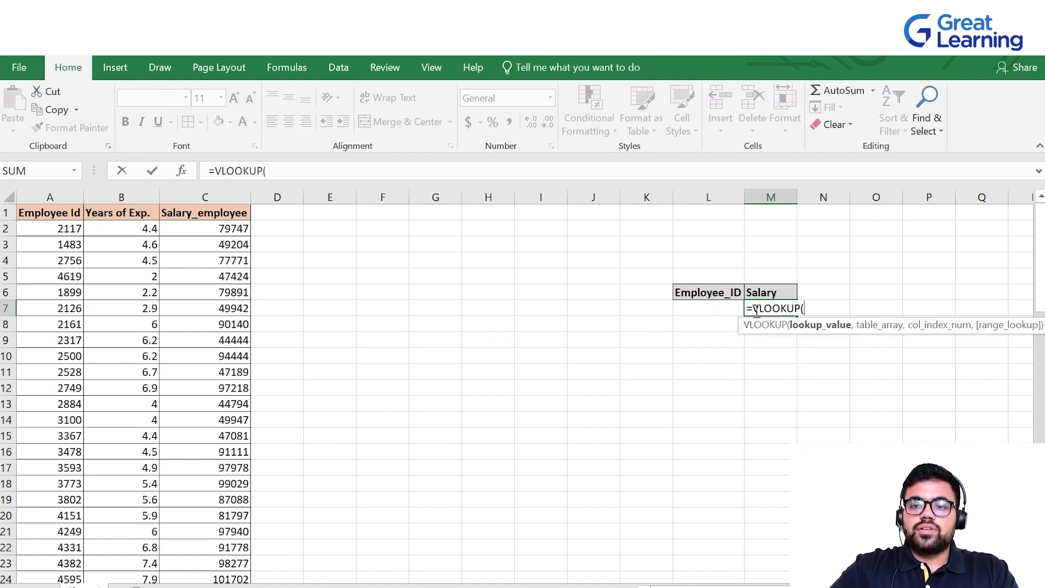
pyautogui.click(707, 310)
pyautogui.write(',')
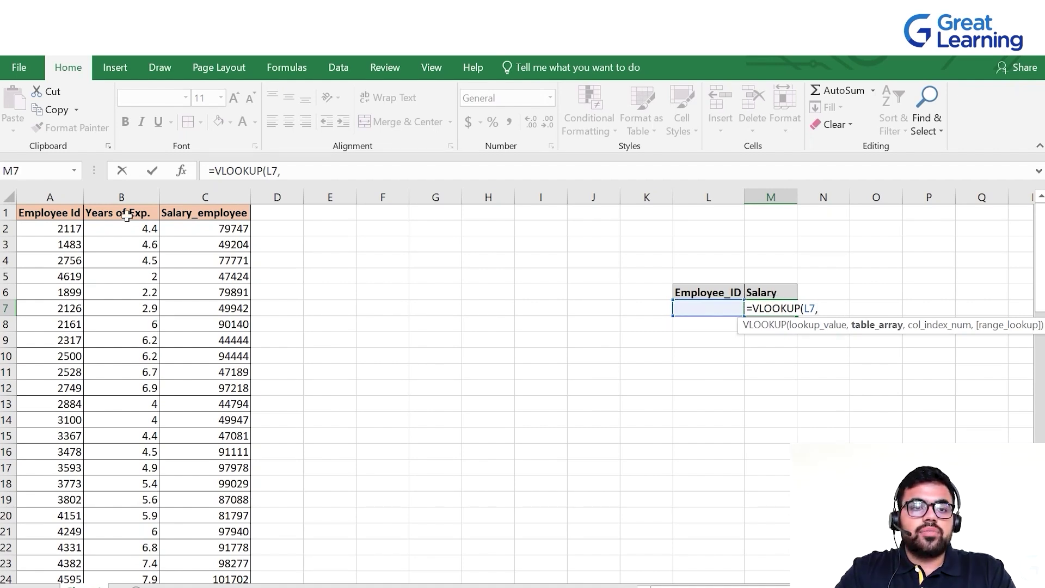
pyautogui.moveTo(67, 213); pyautogui.dragTo(248, 581)
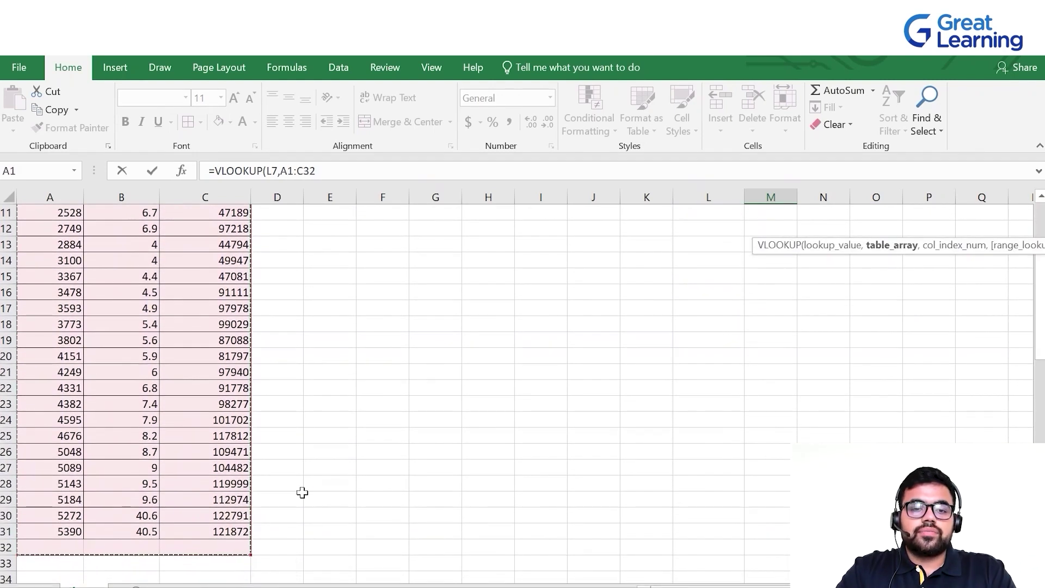
pyautogui.scroll(4, 406, 387)
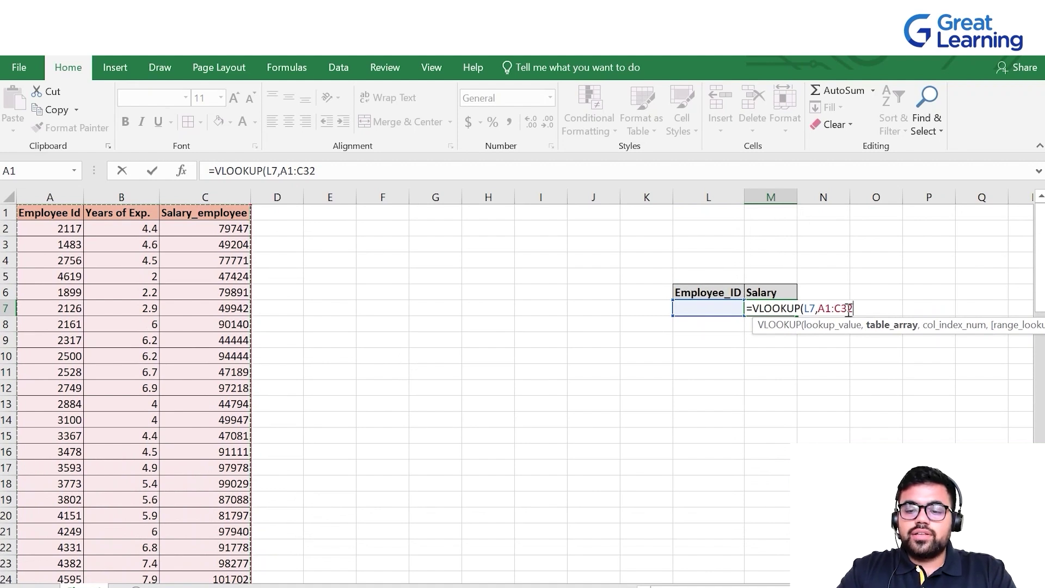
pyautogui.write(',3')
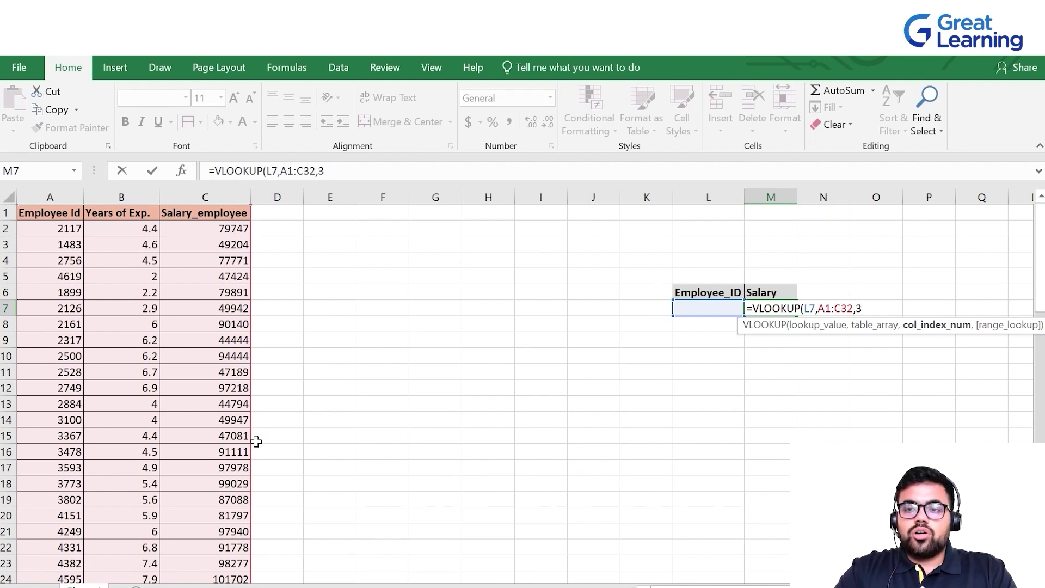
pyautogui.write(',')
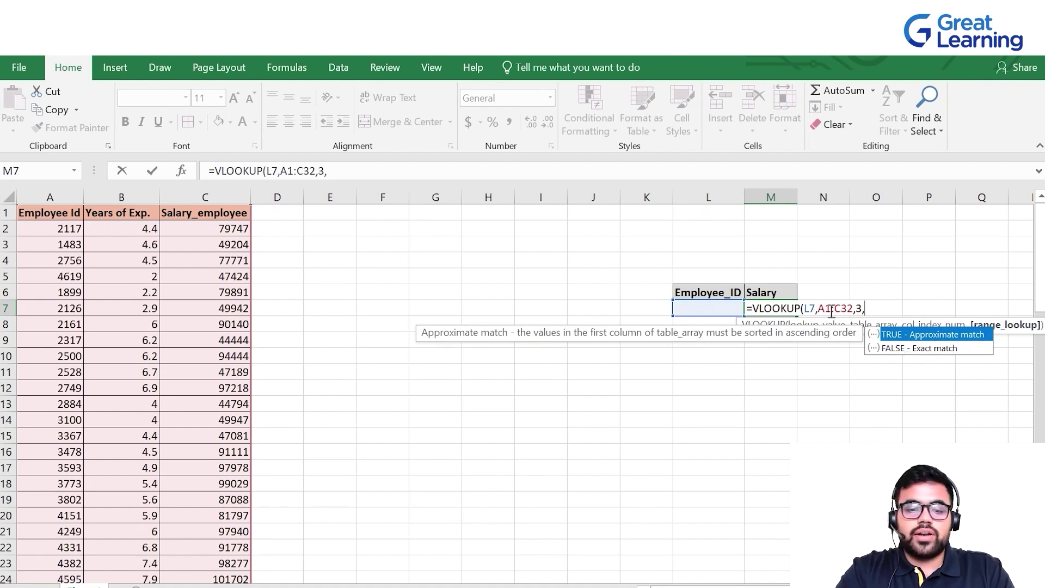
pyautogui.write('FALS')
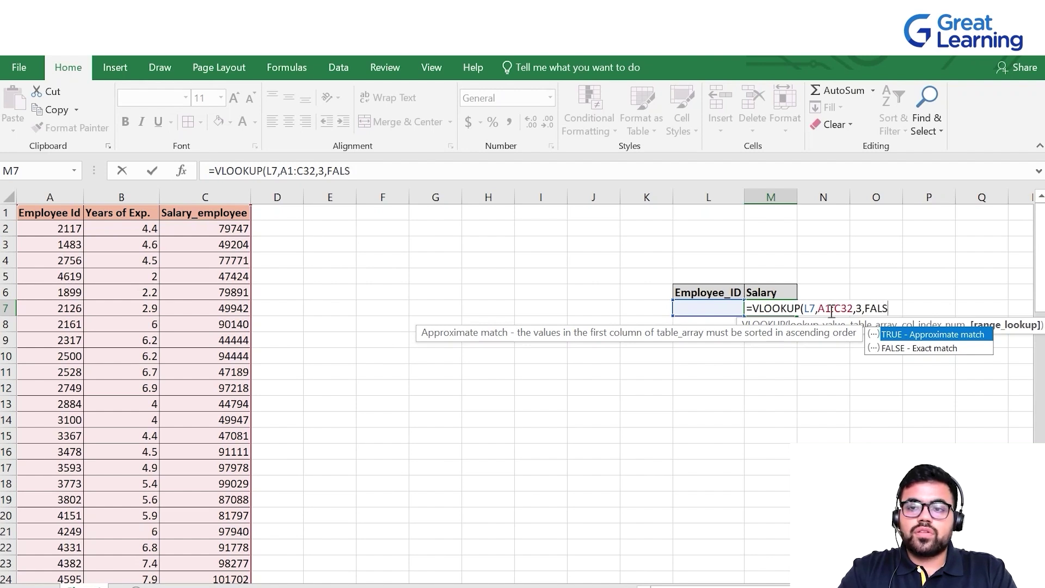
pyautogui.write('E)')
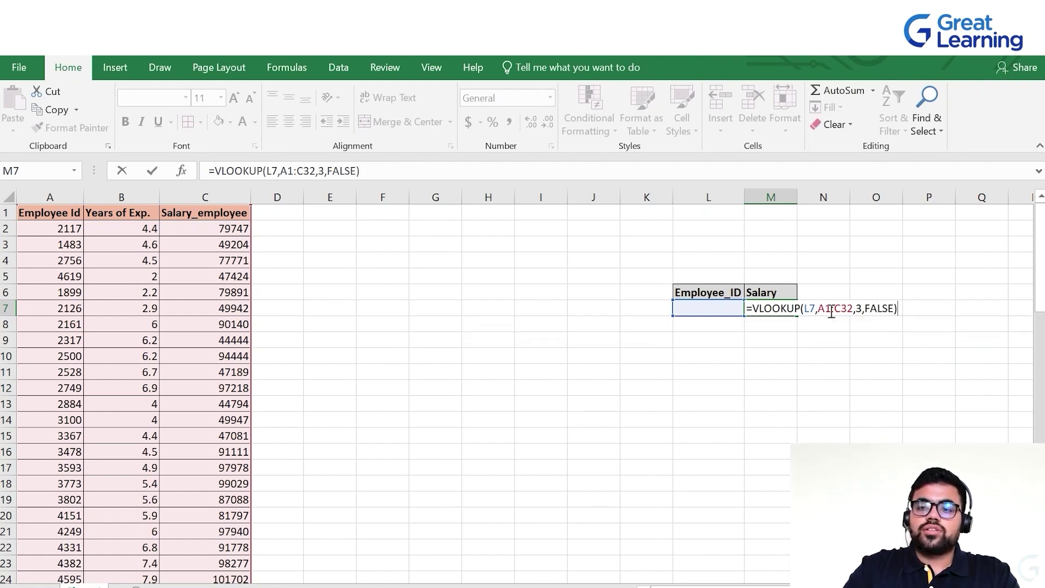
pyautogui.press('Return')
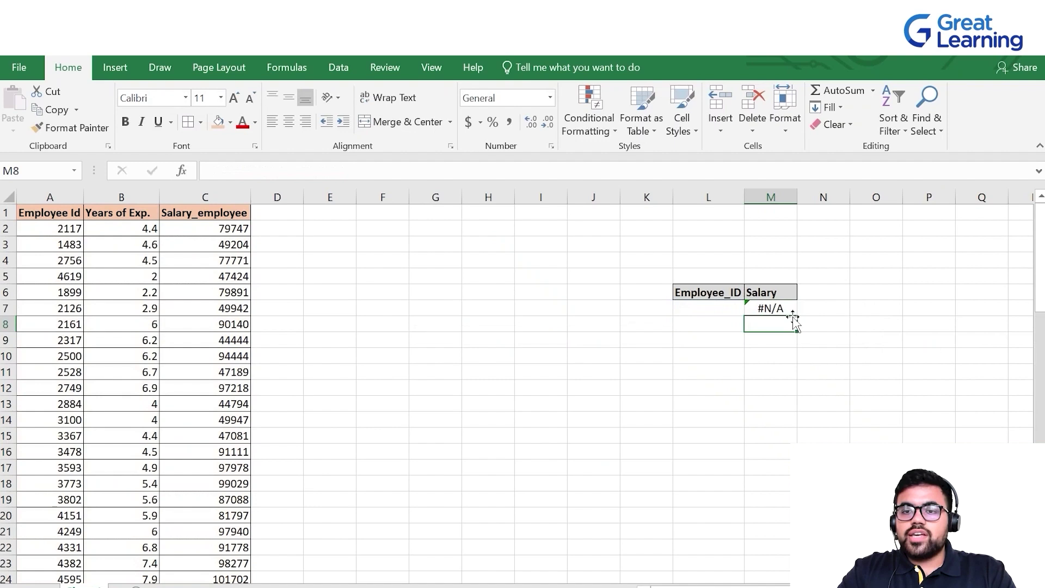
# Enter employee ID 2126 in L7 after checking it in row 7 of the table.
pyautogui.click(714, 312)
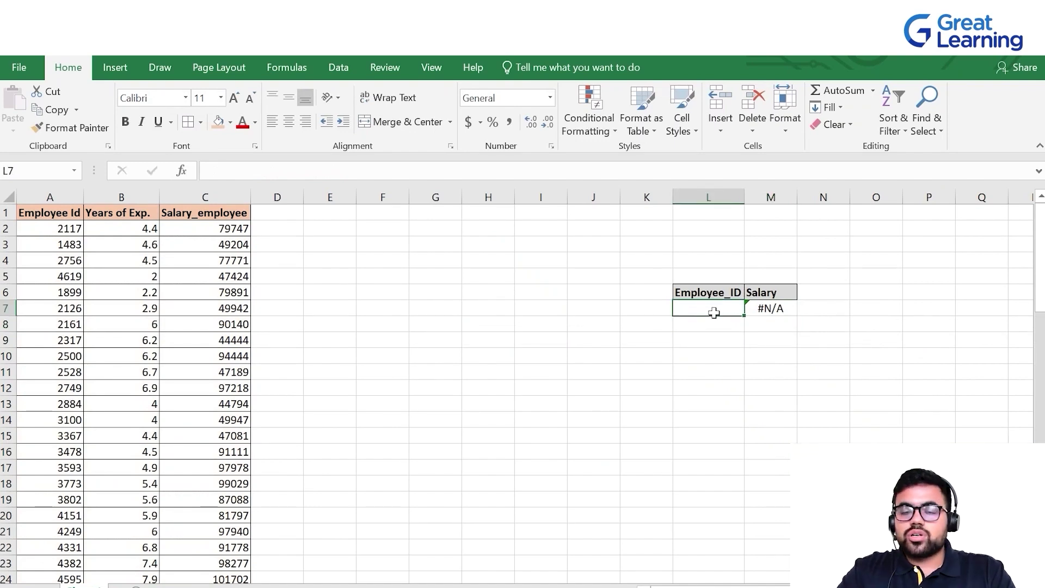
pyautogui.click(56, 313)
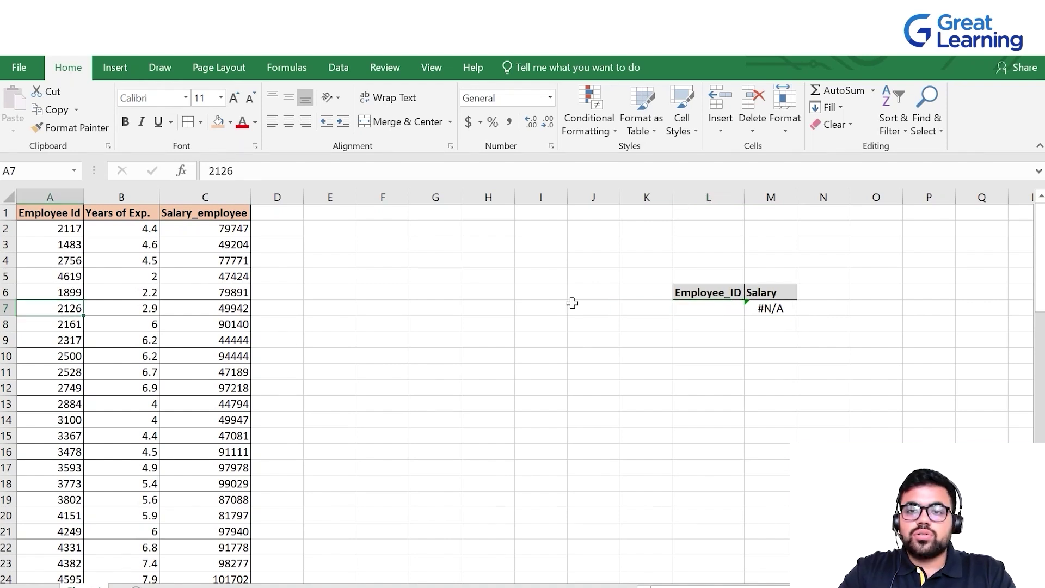
pyautogui.click(698, 307)
pyautogui.write('21')
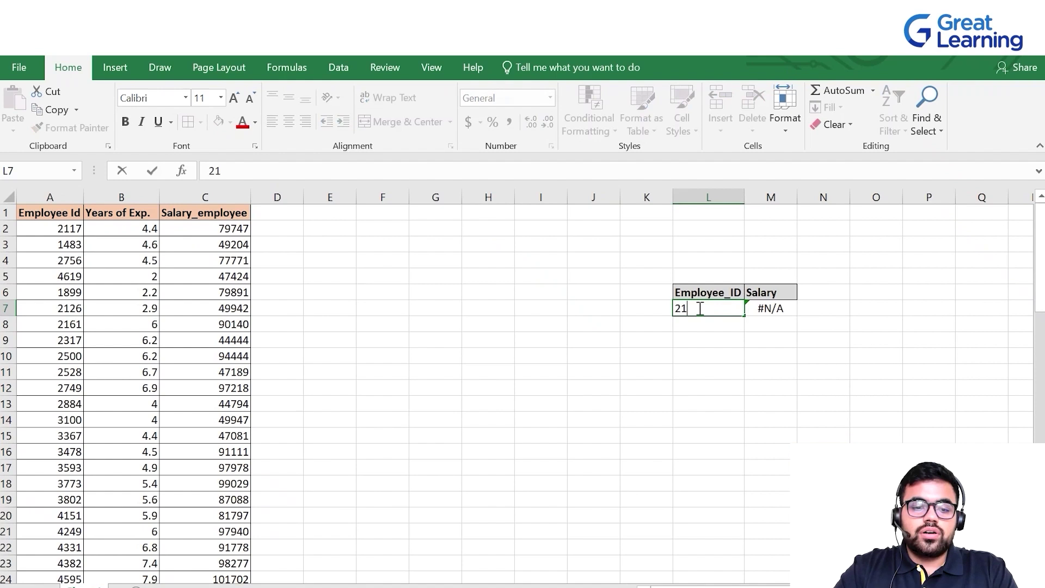
pyautogui.write('26')
pyautogui.press('Return')
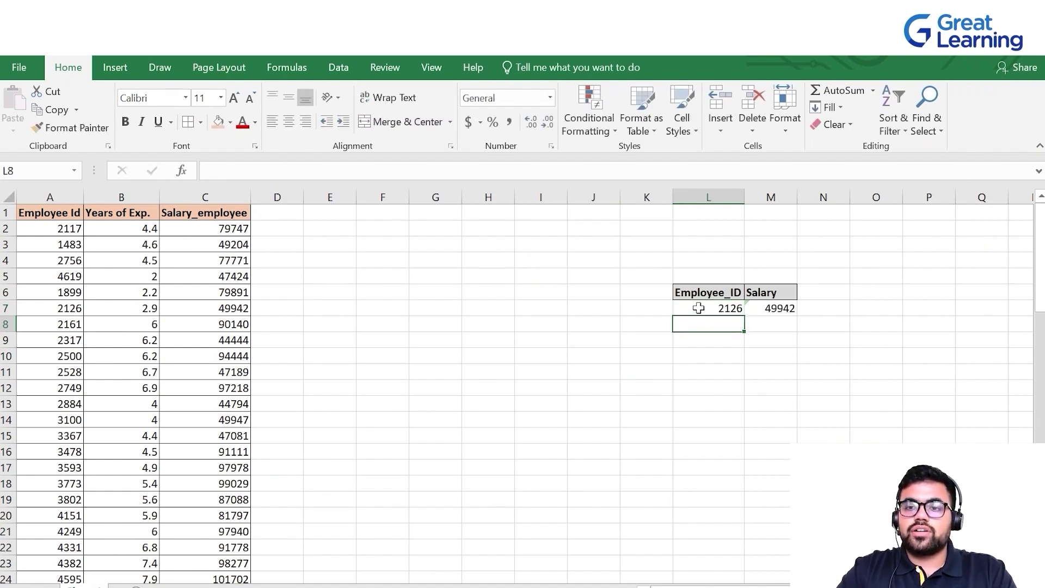
# Check the returned salary 49942 against row 7 of the employee table.
pyautogui.click(787, 310)
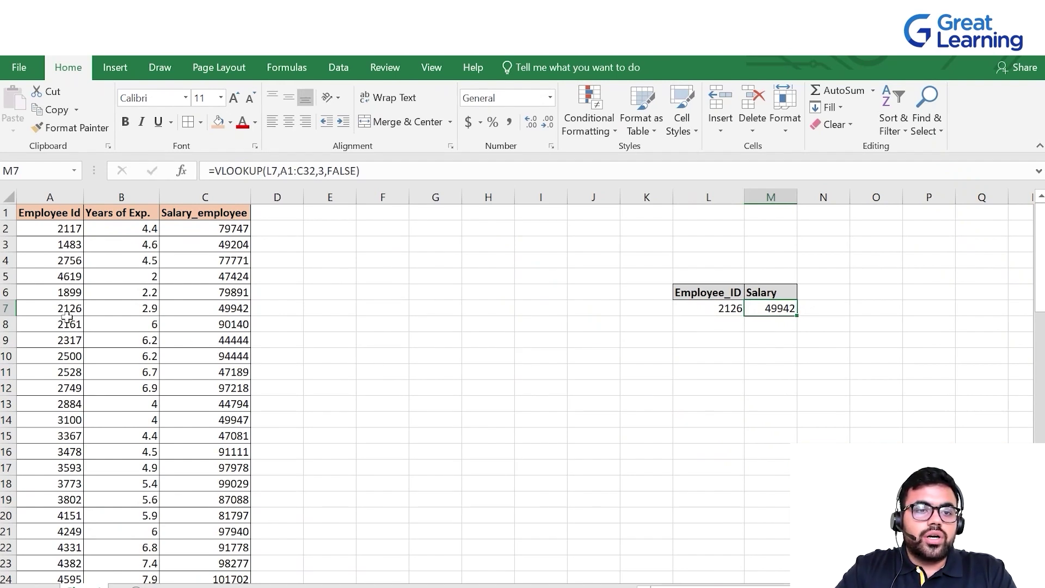
pyautogui.click(9, 309)
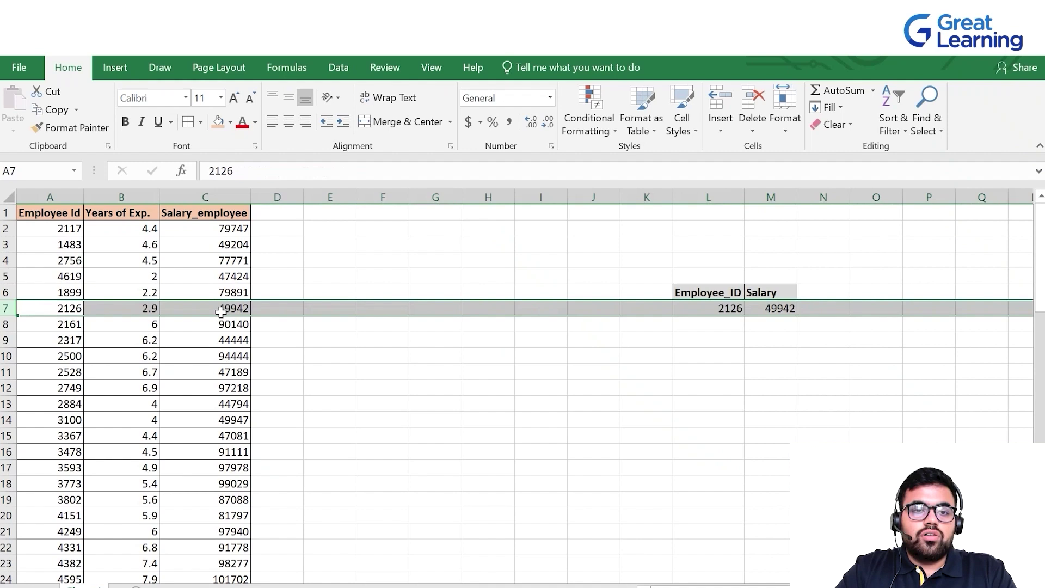
pyautogui.rightClick(587, 387)
pyautogui.press('Escape')
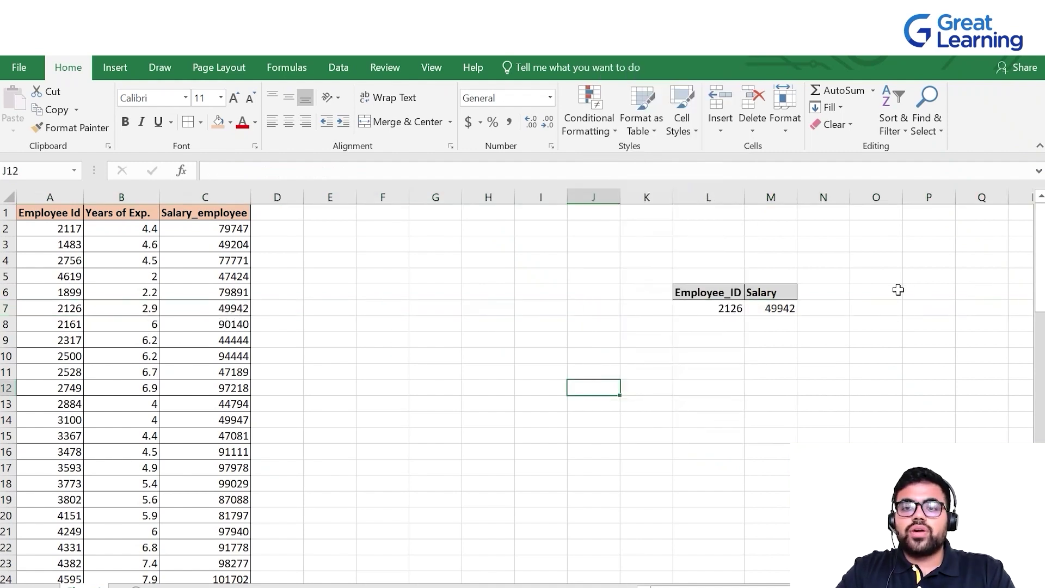
pyautogui.click(709, 314)
# Change the employee ID in L7 to 3773 and verify the salary 99029 against its row.
pyautogui.press('BackSpace')
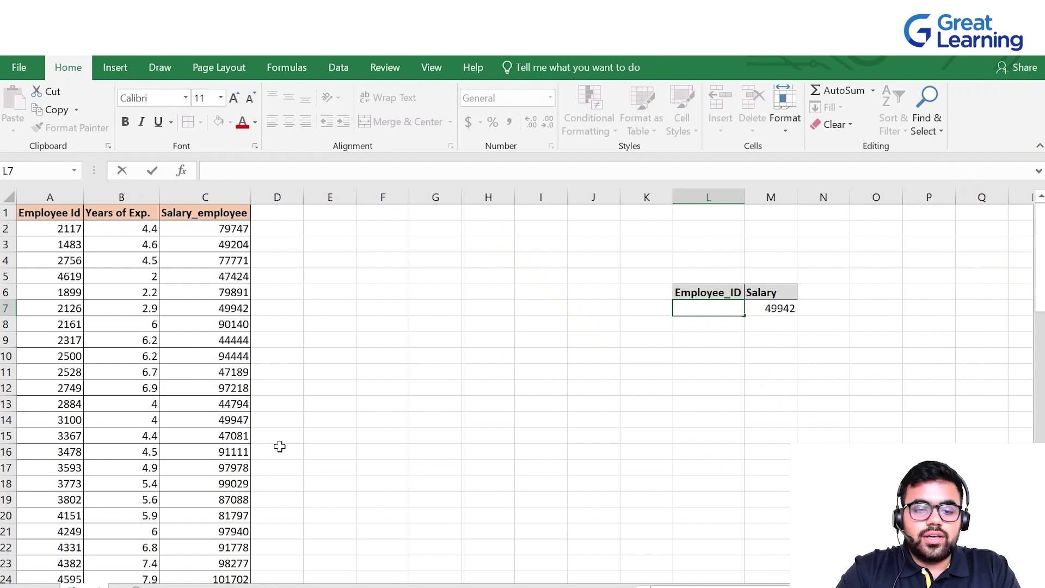
pyautogui.write('377')
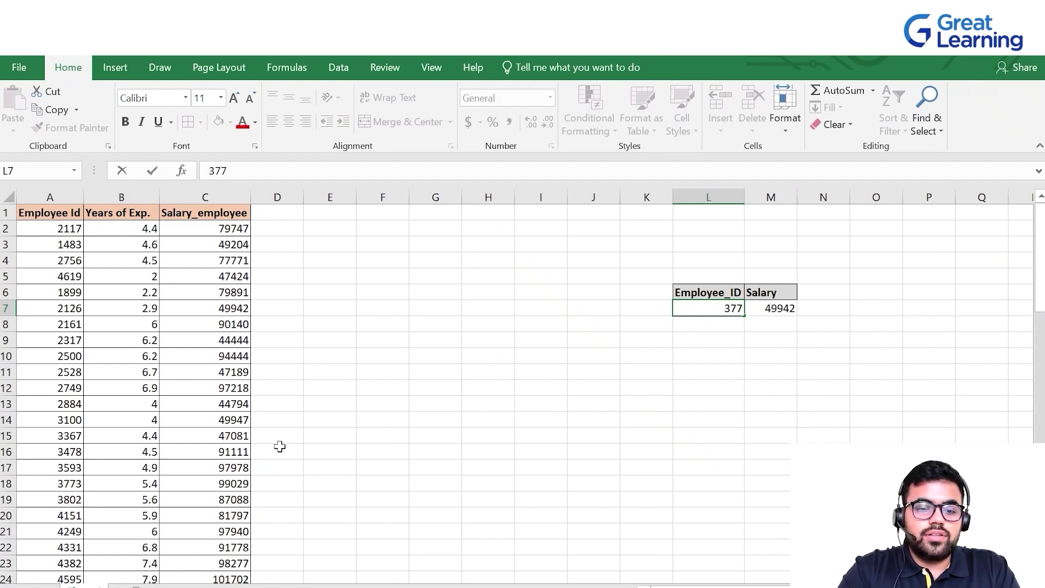
pyautogui.write('3')
pyautogui.press('Return')
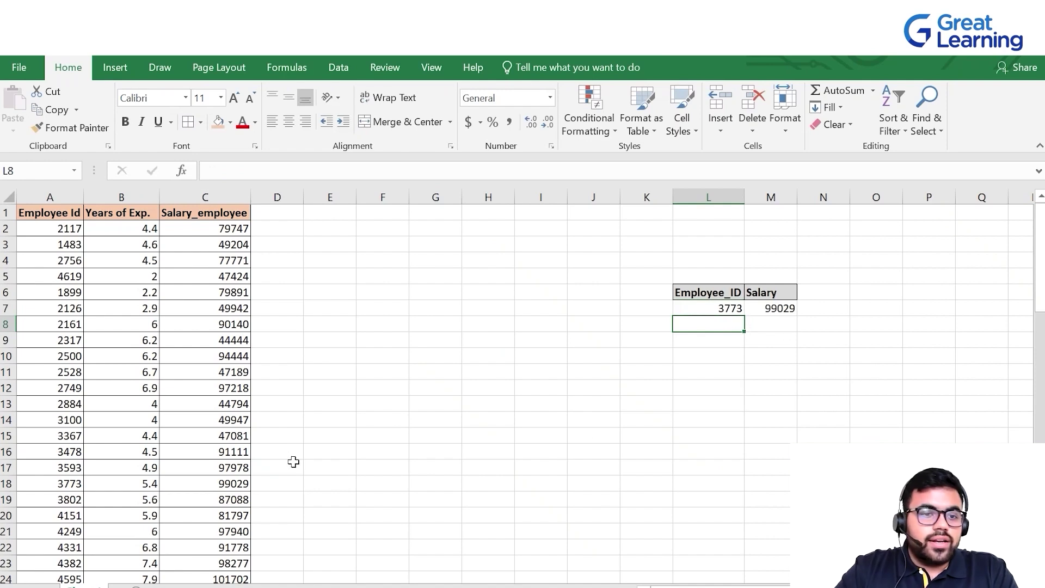
pyautogui.click(70, 484)
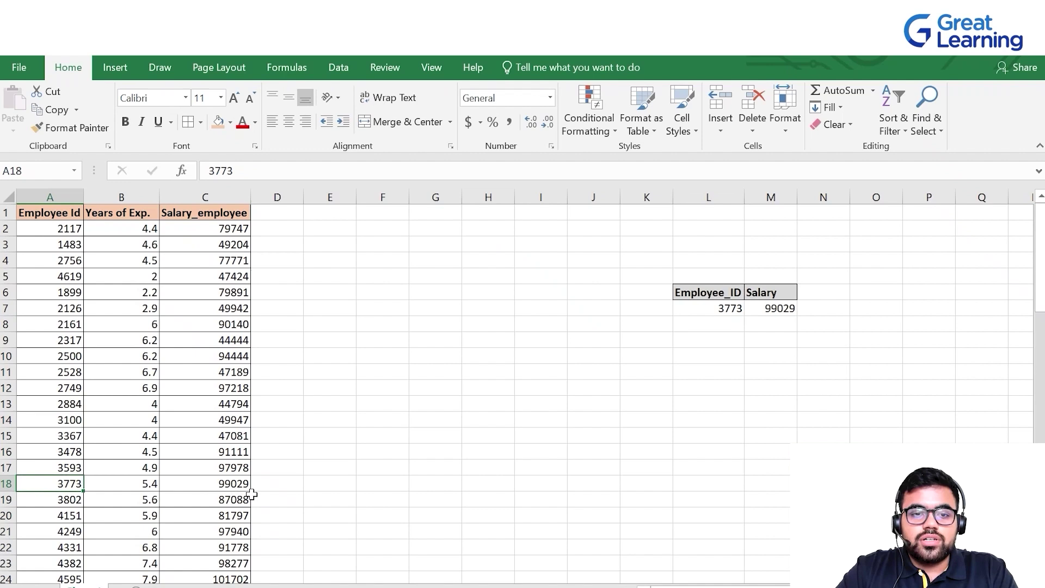
pyautogui.click(788, 317)
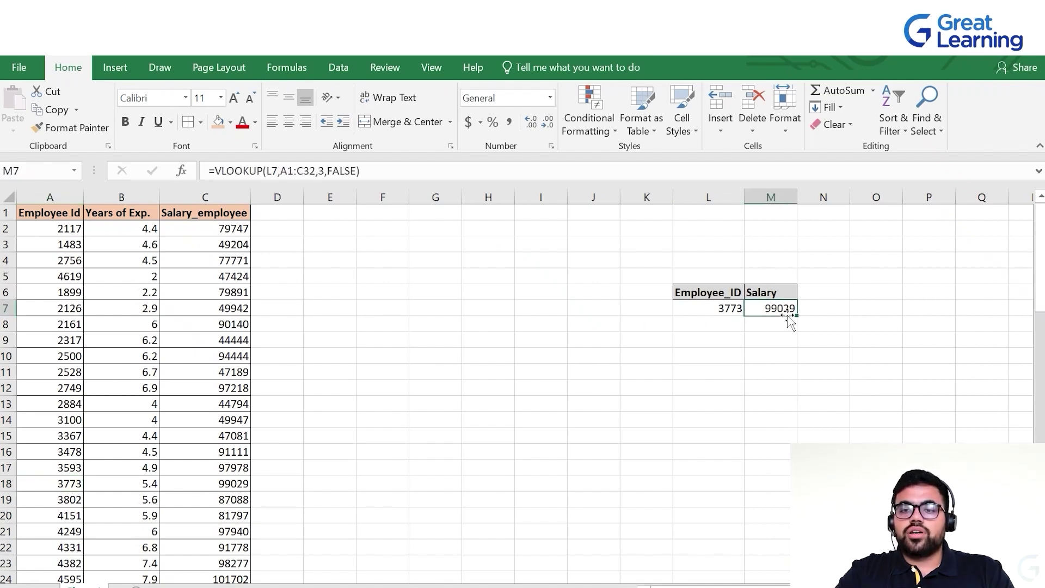
pyautogui.click(712, 382)
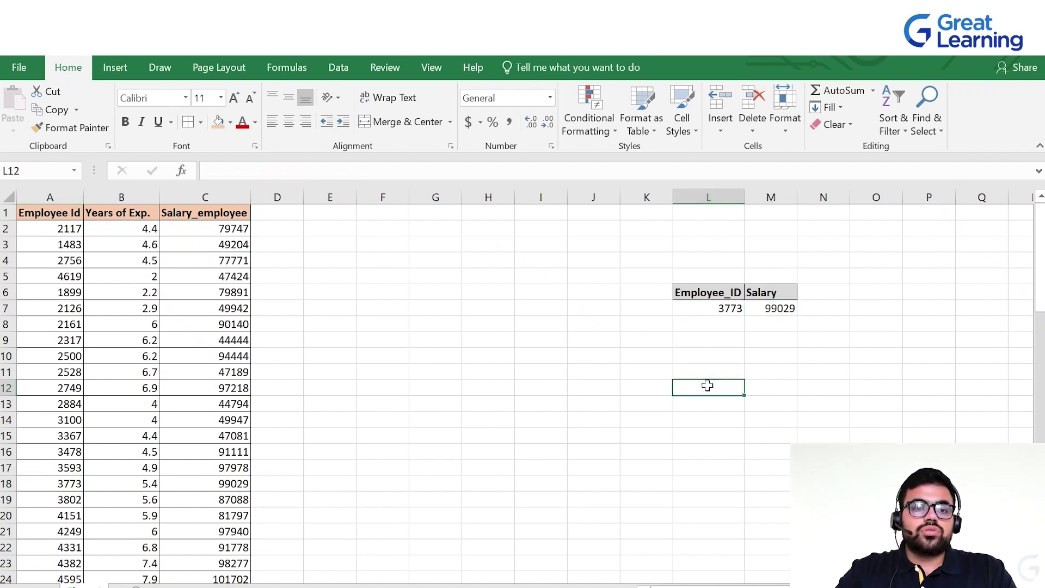
# Start typing the heading 'EXP' in N6, correcting typos.
pyautogui.click(825, 295)
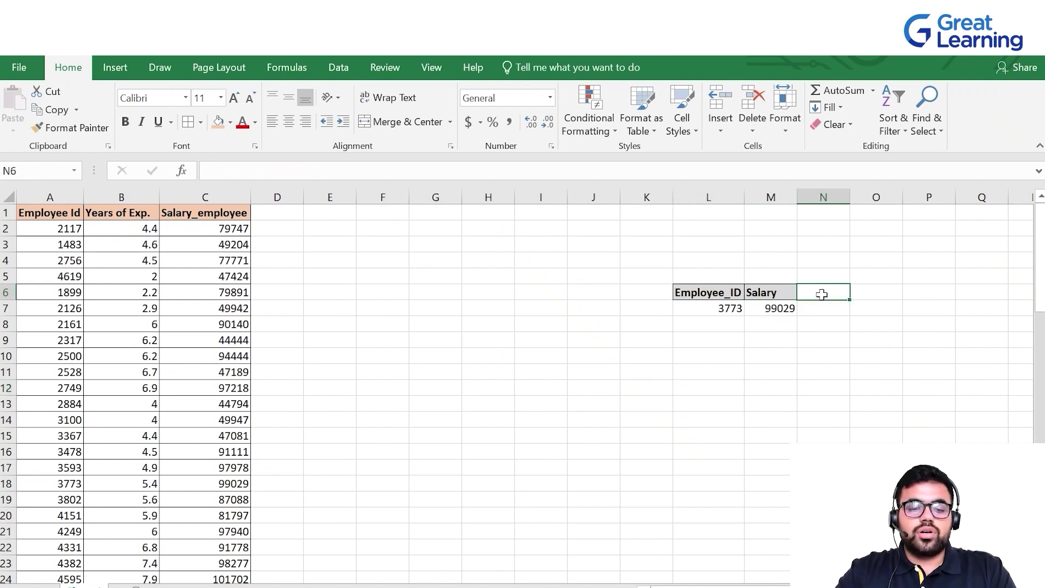
pyautogui.write('eXP')
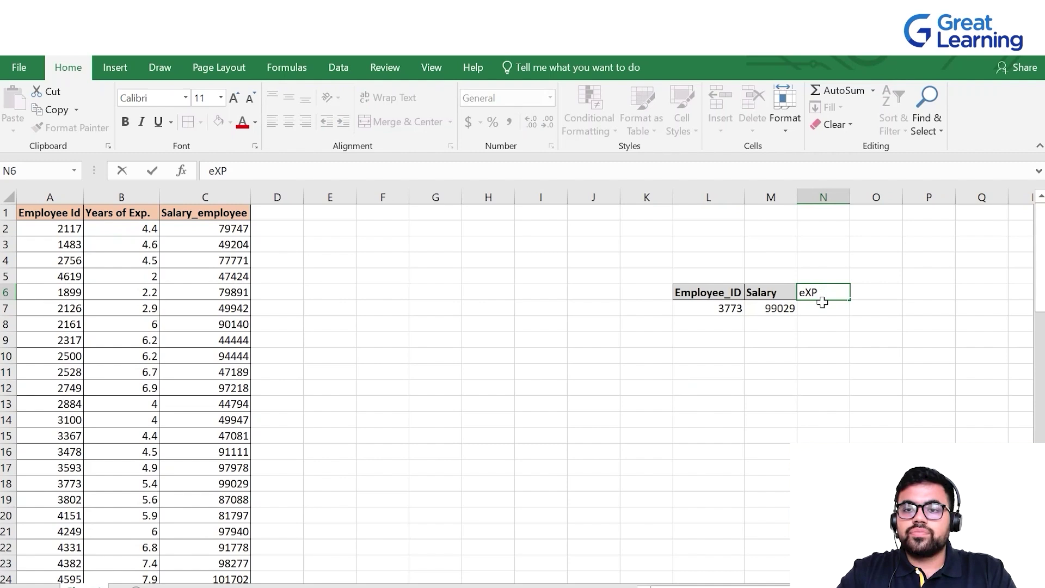
pyautogui.press('BackSpace')
pyautogui.press('BackSpace')
pyautogui.press('BackSpace')
# Finish the 'EXP' heading in N6 beside Salary.
pyautogui.write('EXX')
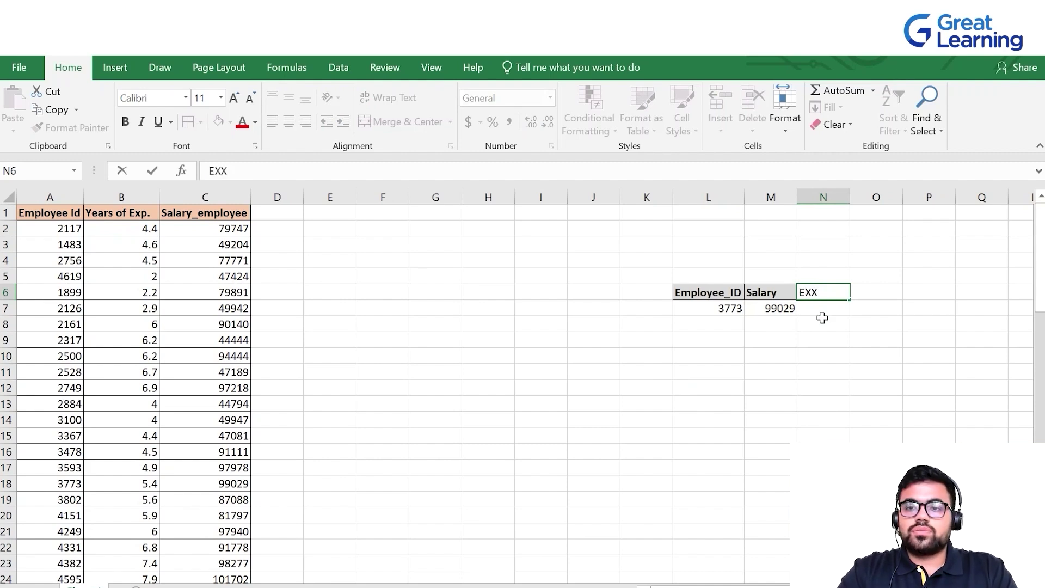
pyautogui.write('P')
pyautogui.press('BackSpace')
pyautogui.press('BackSpace')
pyautogui.write('P')
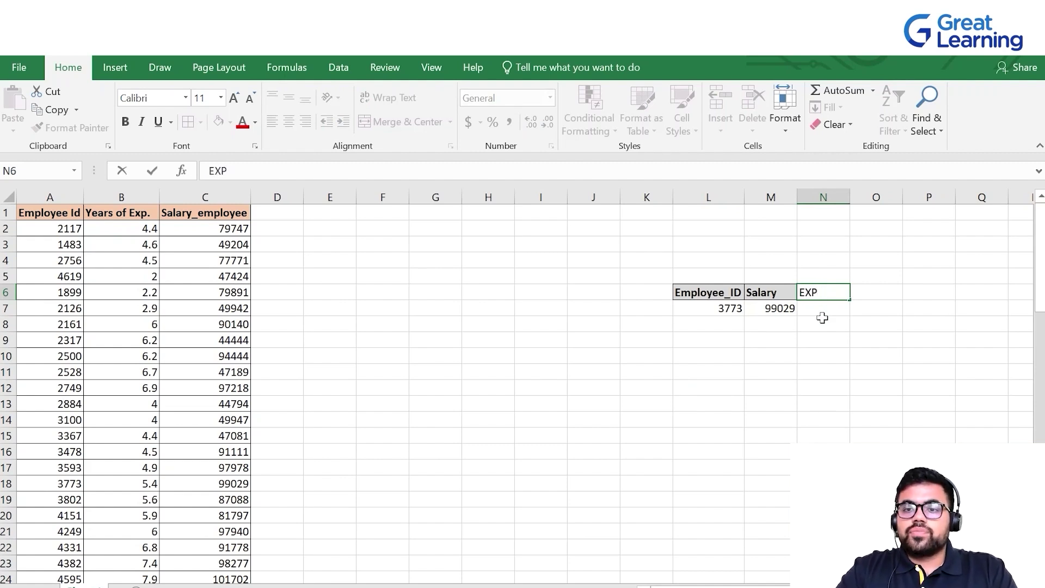
pyautogui.click(822, 311)
# Enter =VLOOKUP(L7,A1:C33,2,0) in N7 to return the experience, 5.4.
pyautogui.write('=')
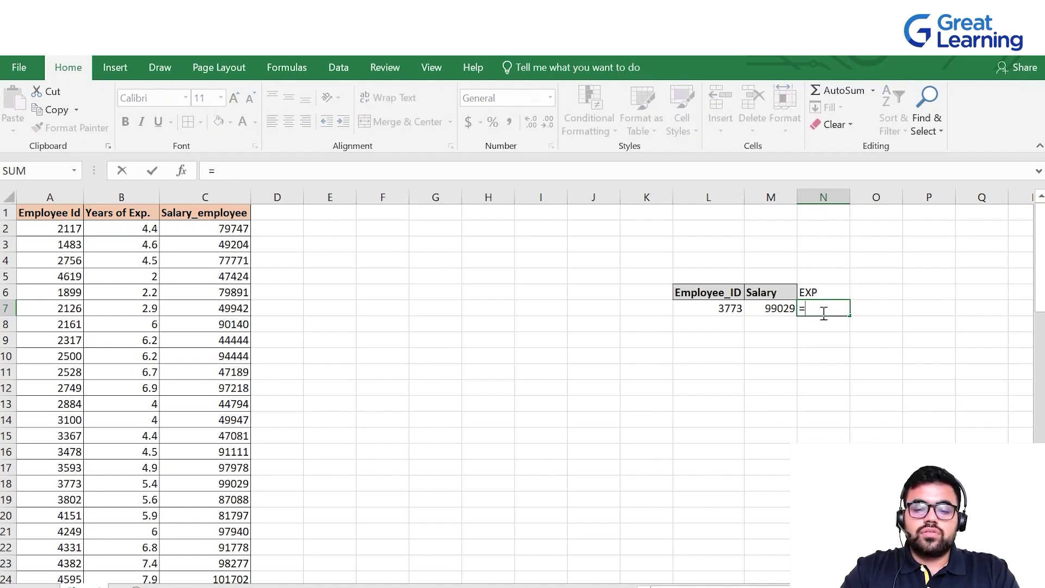
pyautogui.write('VLOOKUP')
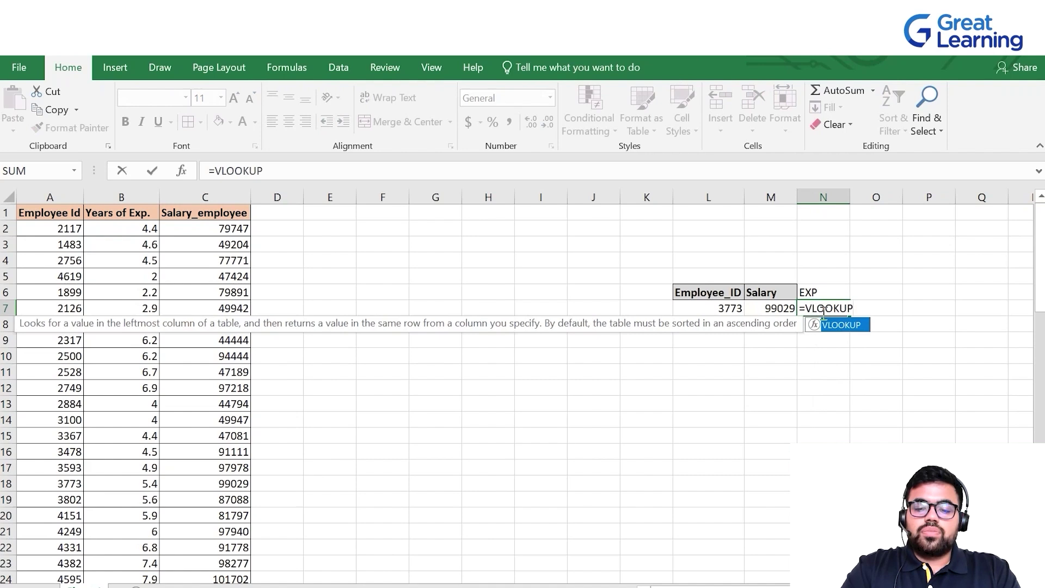
pyautogui.write('(')
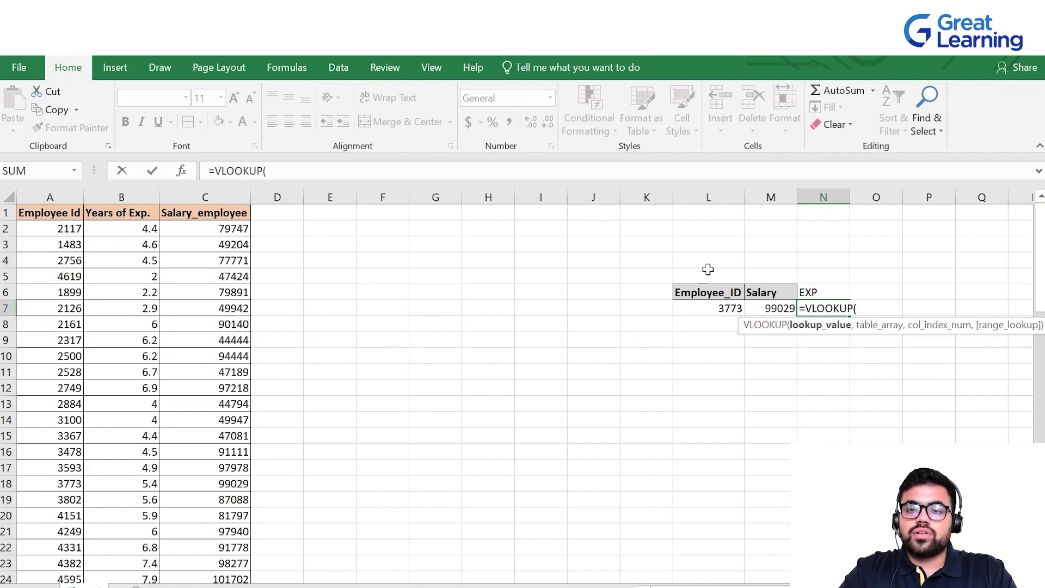
pyautogui.click(706, 311)
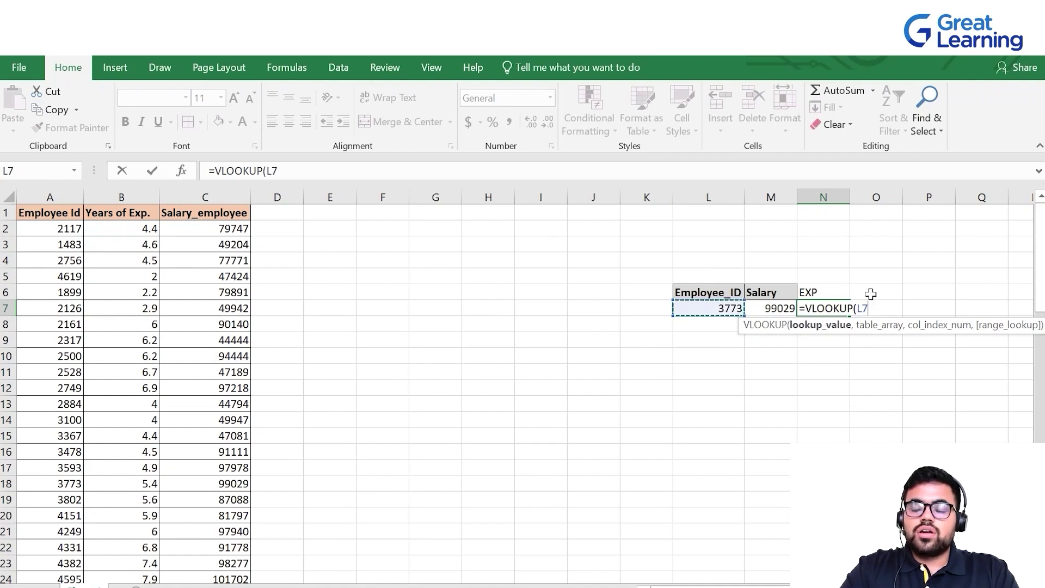
pyautogui.write(',')
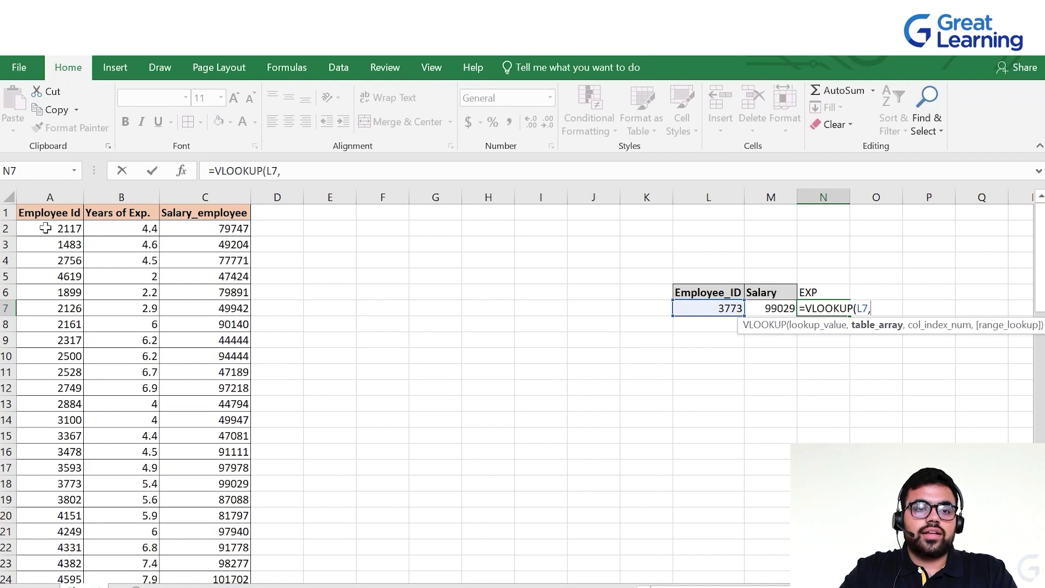
pyautogui.moveTo(44, 213); pyautogui.dragTo(256, 578)
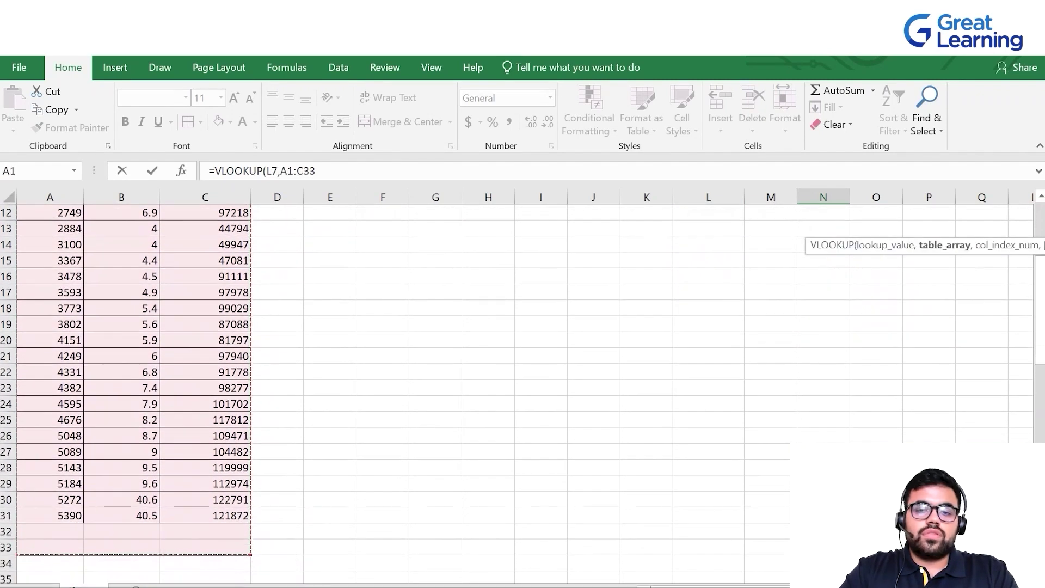
pyautogui.scroll(4, 648, 469)
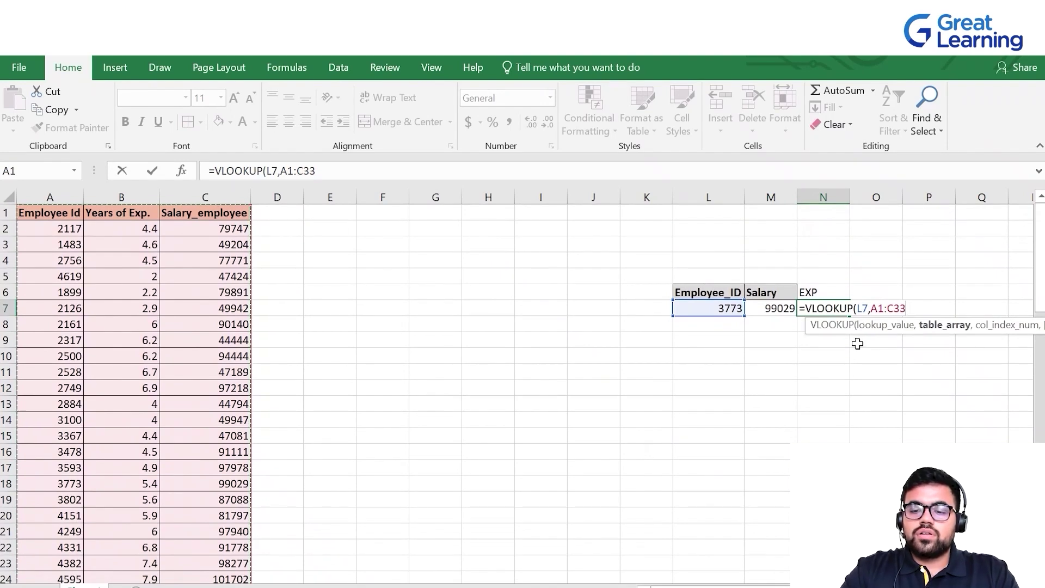
pyautogui.write(',')
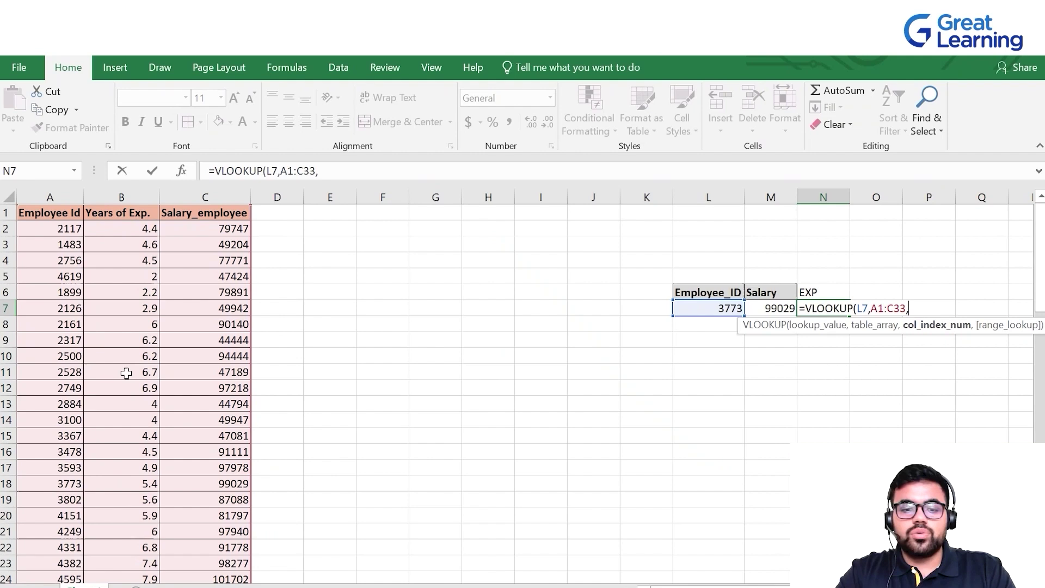
pyautogui.write('2,')
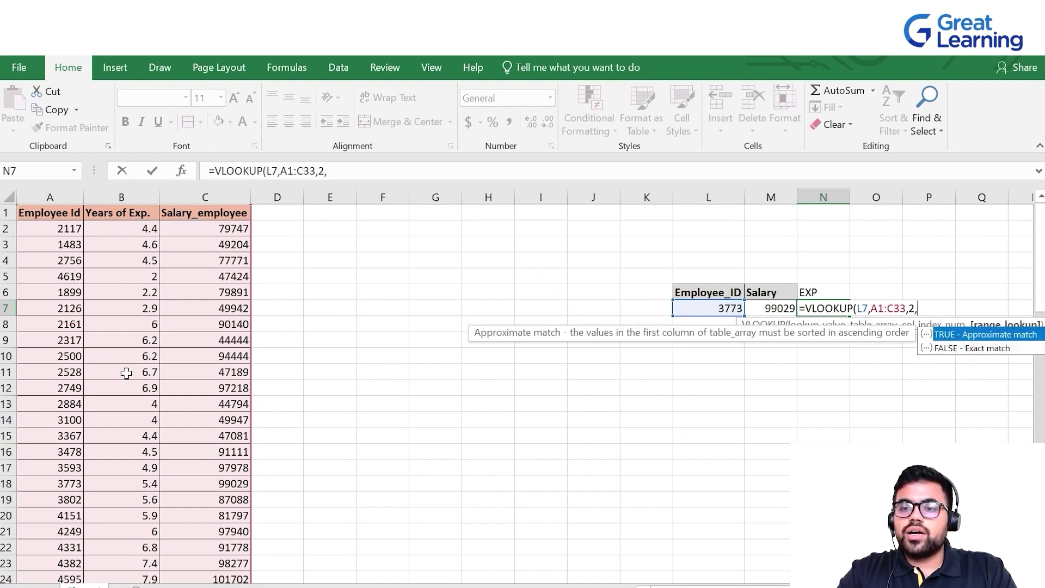
pyautogui.write('FALS')
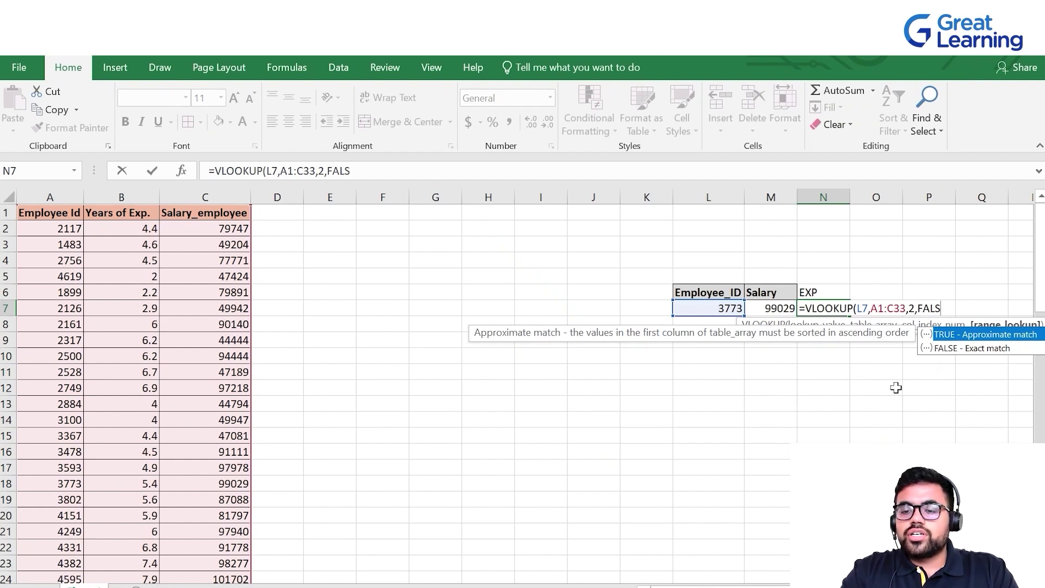
pyautogui.press('BackSpace')
pyautogui.press('BackSpace')
pyautogui.press('BackSpace')
pyautogui.press('BackSpace')
pyautogui.write('0')
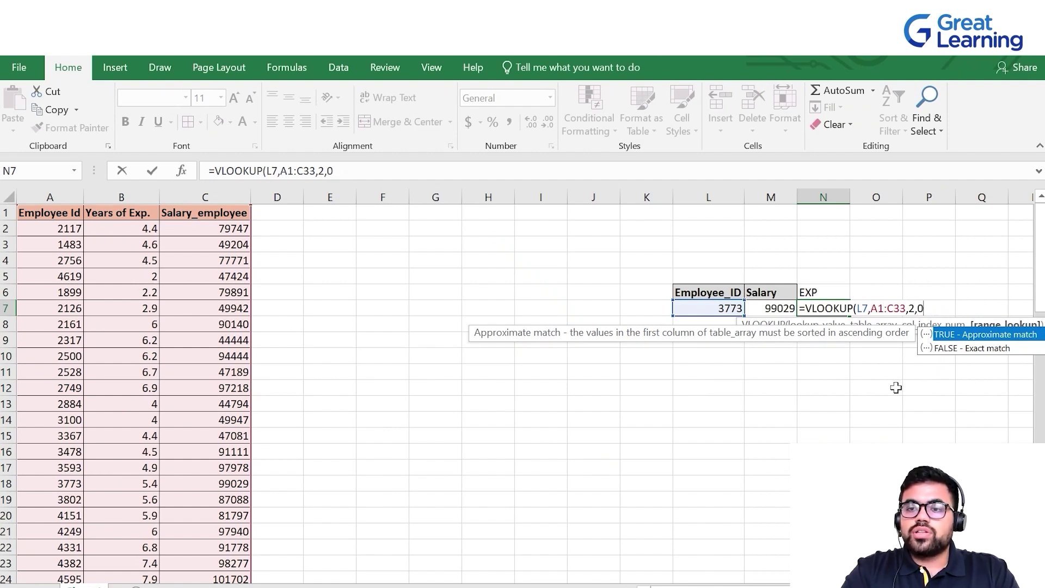
pyautogui.write(')')
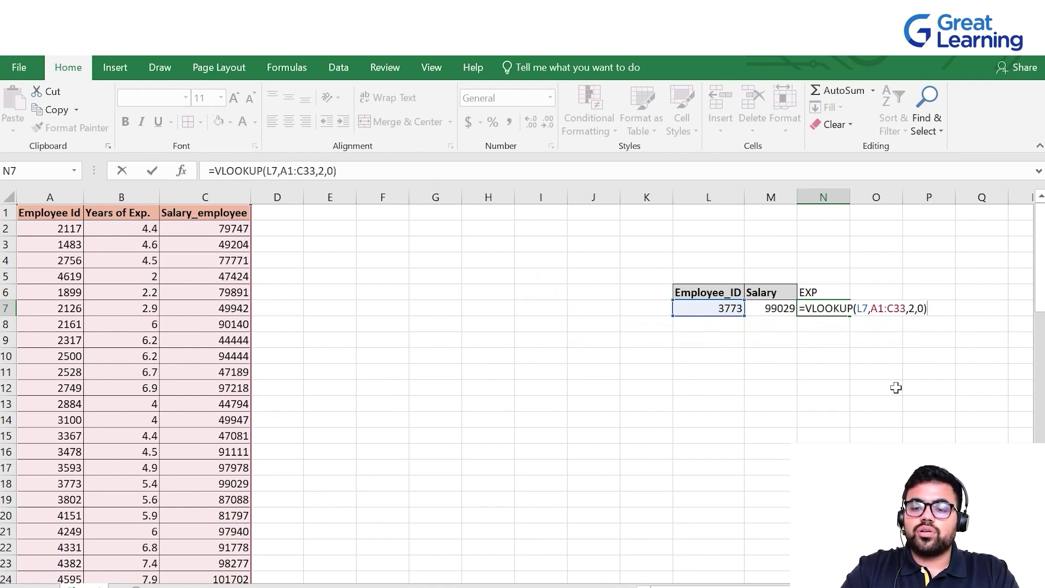
pyautogui.press('Return')
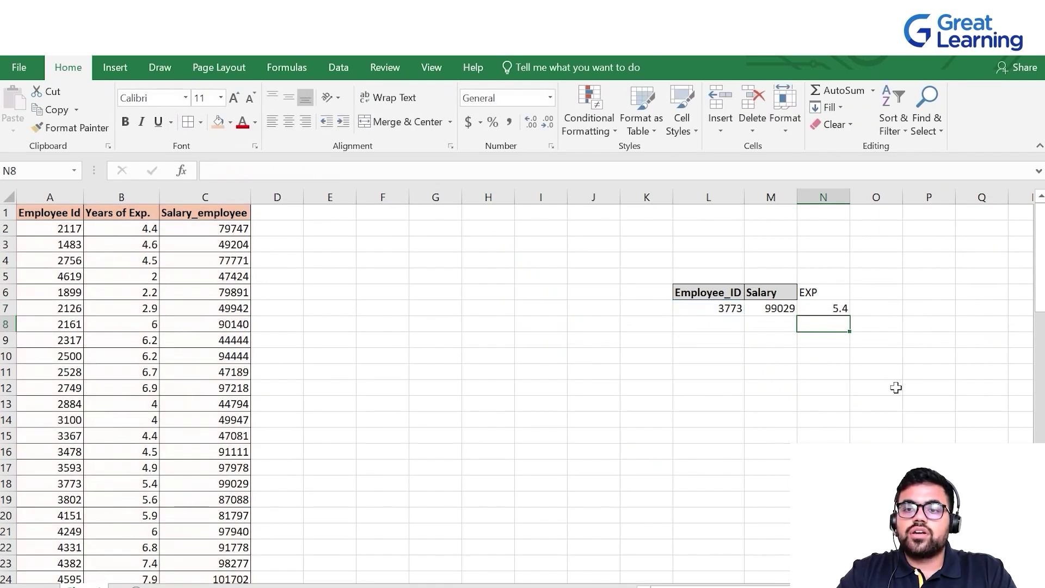
pyautogui.click(736, 308)
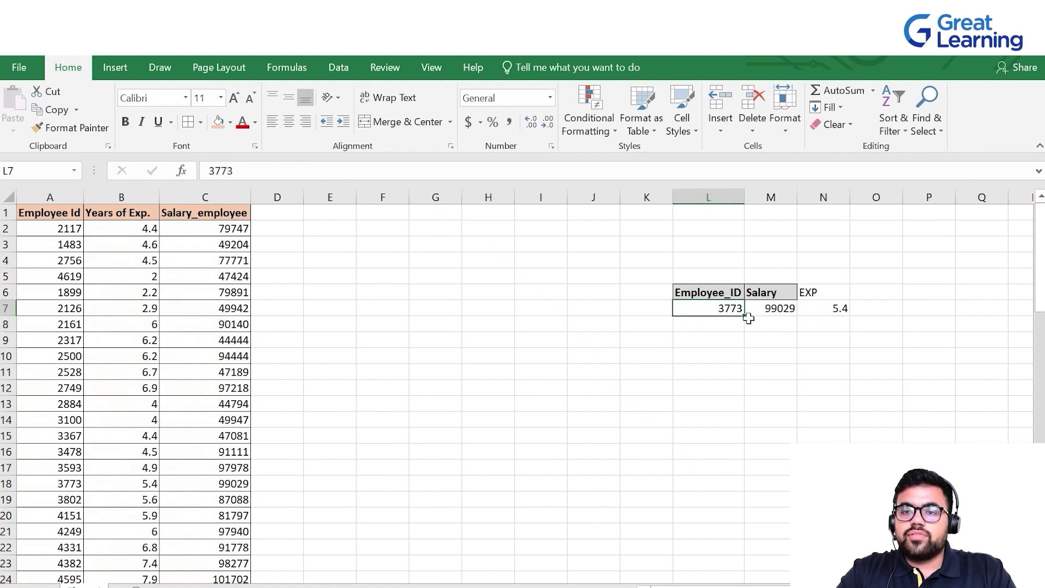
pyautogui.click(766, 313)
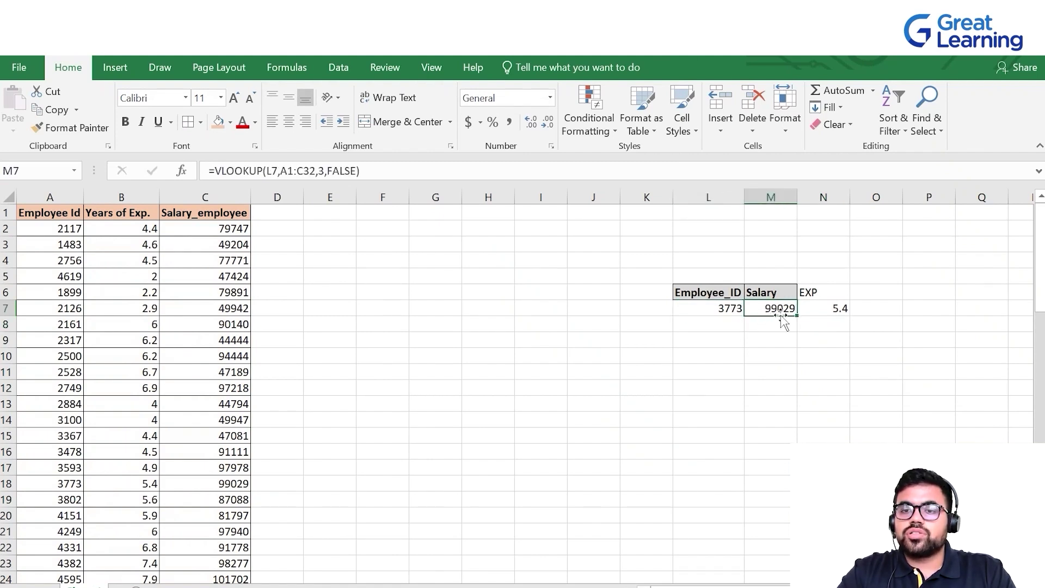
pyautogui.click(826, 308)
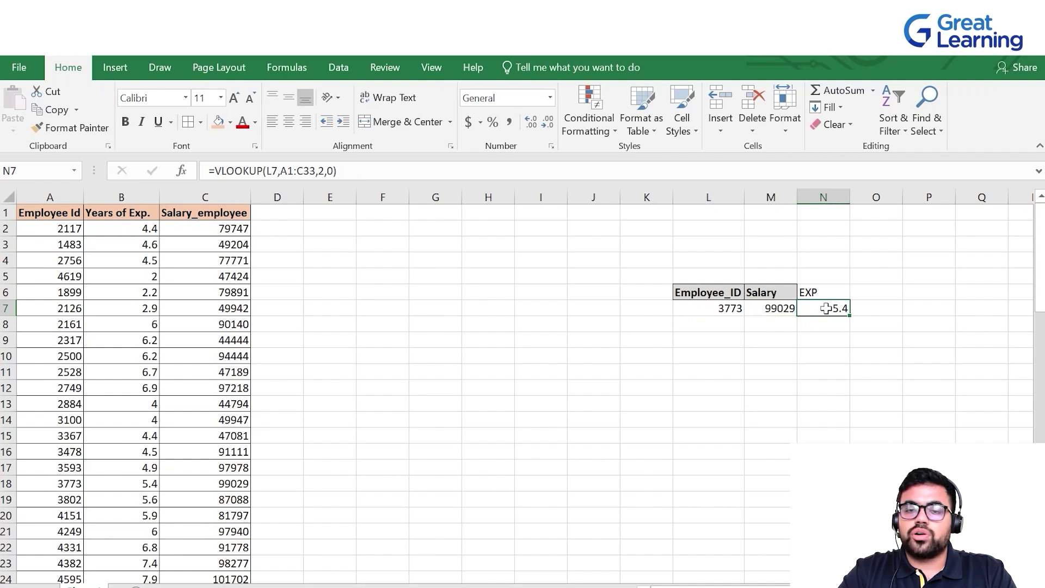
pyautogui.click(6, 468)
pyautogui.click(7, 483)
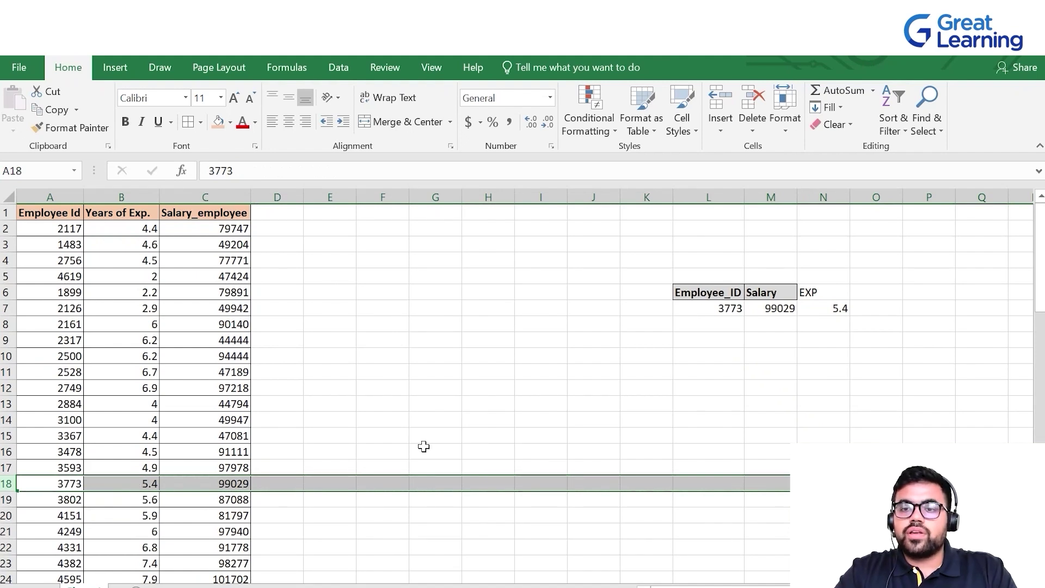
pyautogui.click(821, 370)
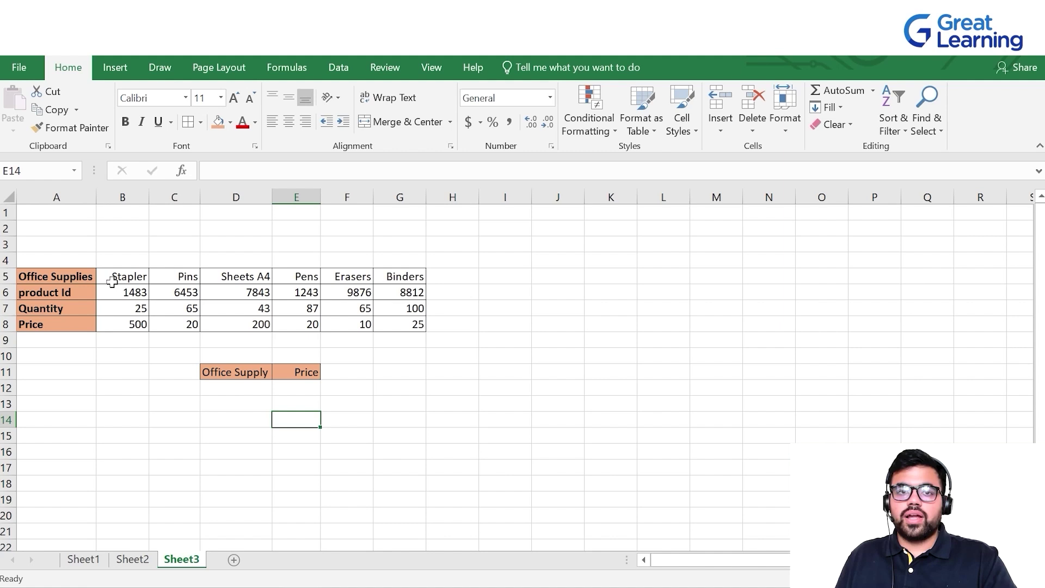
# Enter =HLOOKUP(D12,B5:G8,4,FALSE) in the Price cell E12.
pyautogui.click(227, 389)
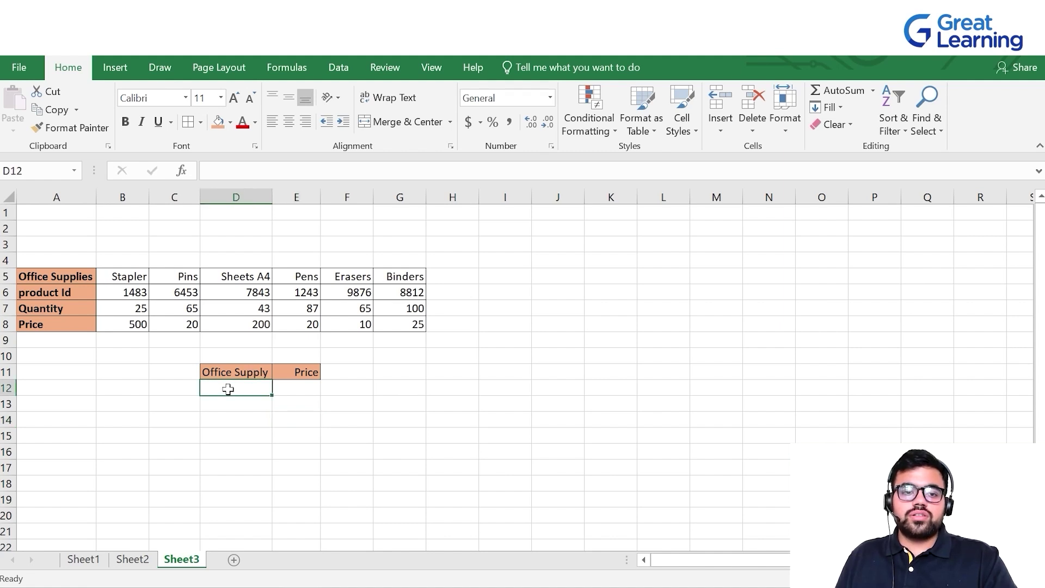
pyautogui.click(294, 391)
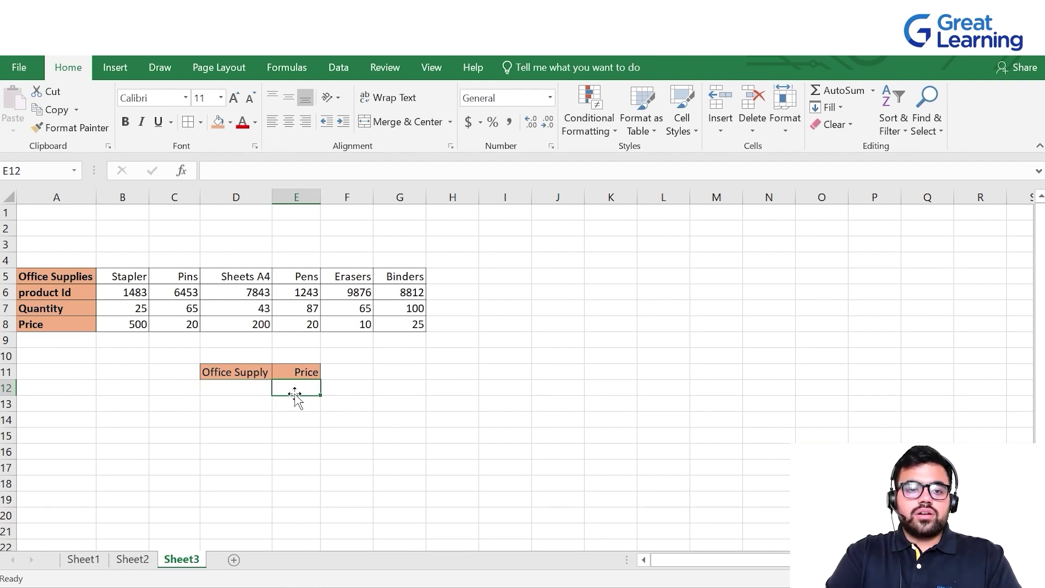
pyautogui.write('=')
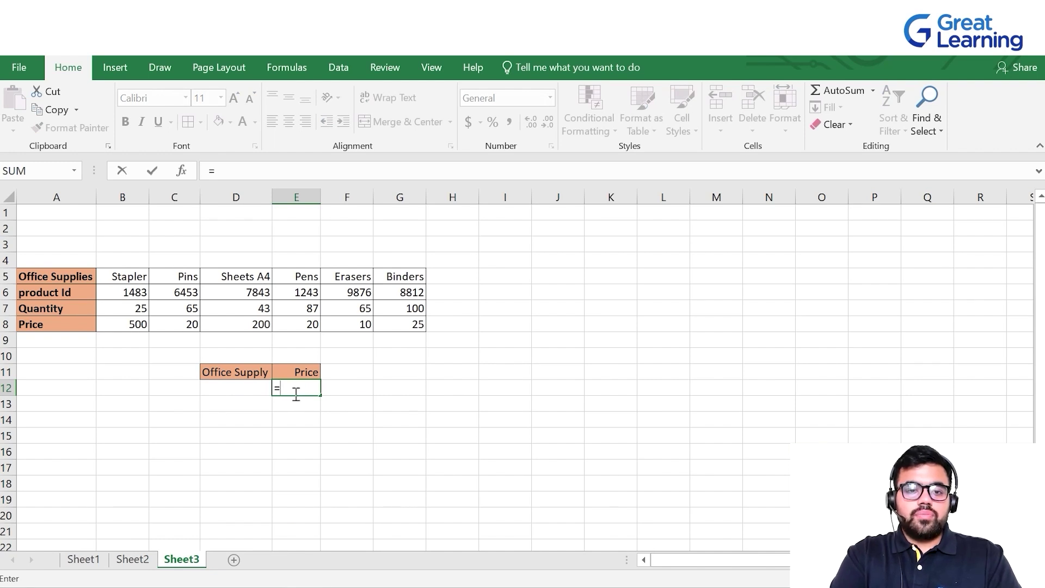
pyautogui.write('HLOOKUP')
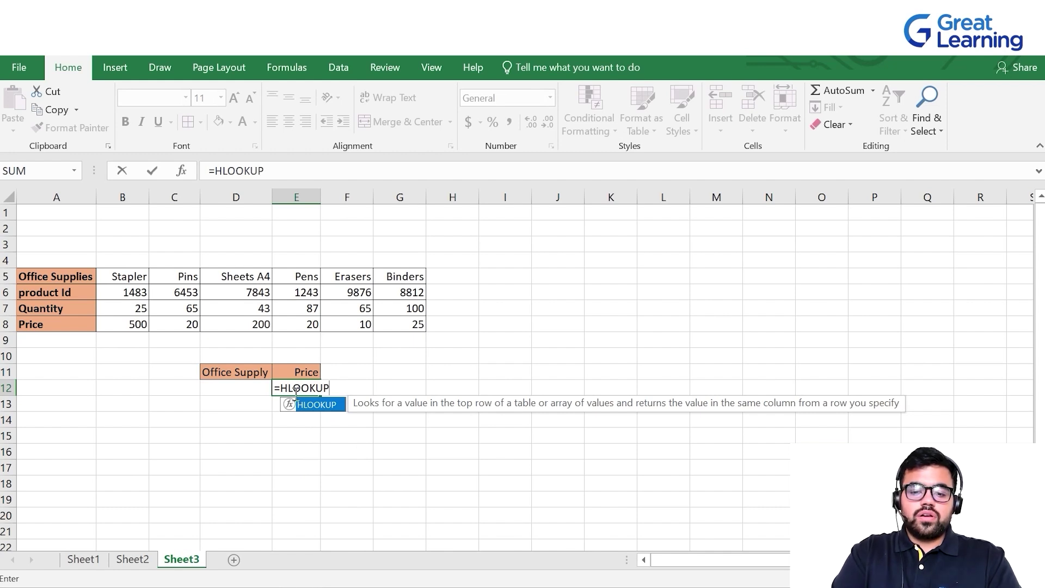
pyautogui.write('(')
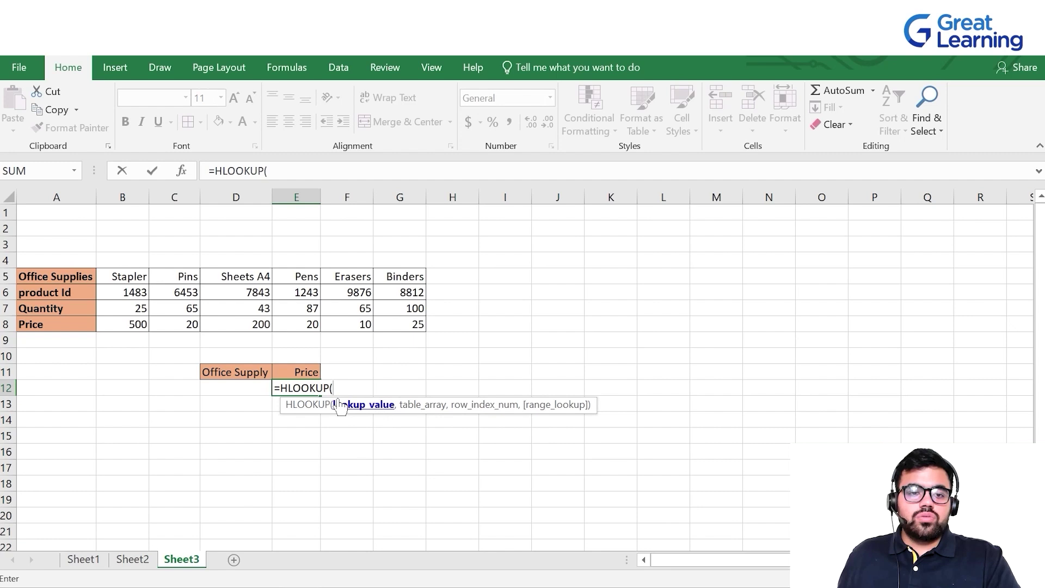
pyautogui.click(239, 391)
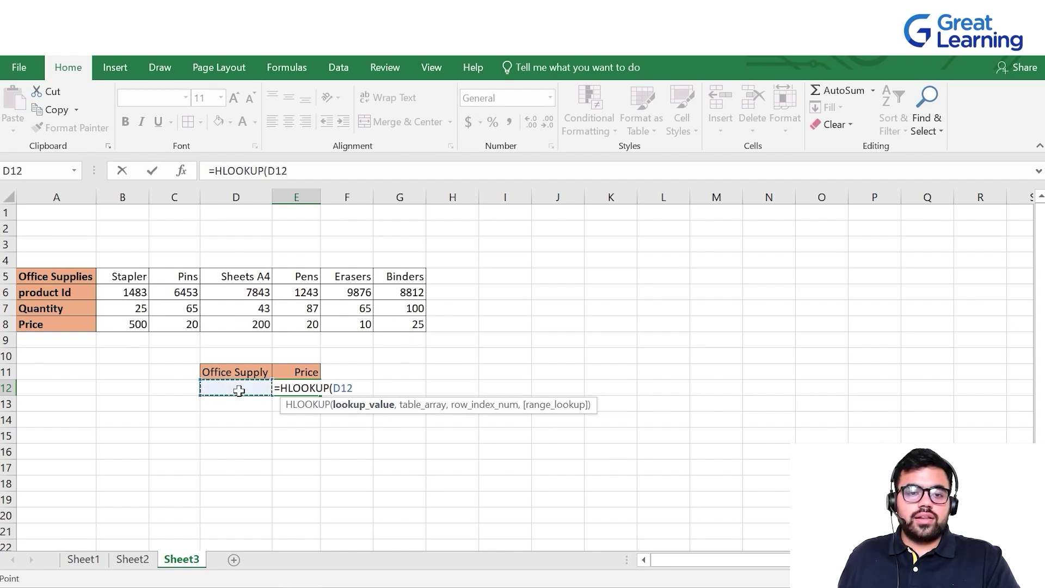
pyautogui.write(',')
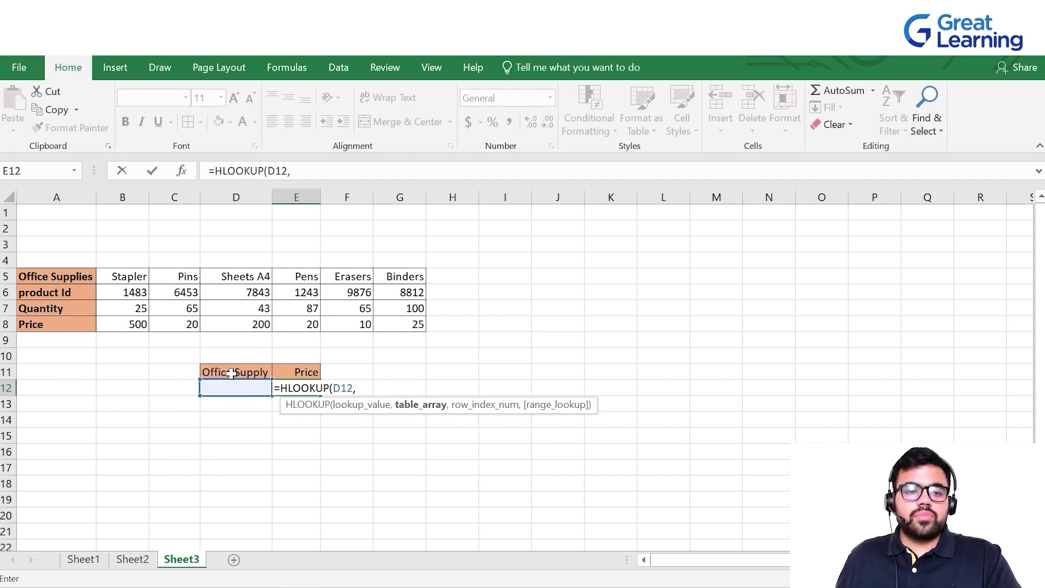
pyautogui.moveTo(110, 279); pyautogui.dragTo(416, 325)
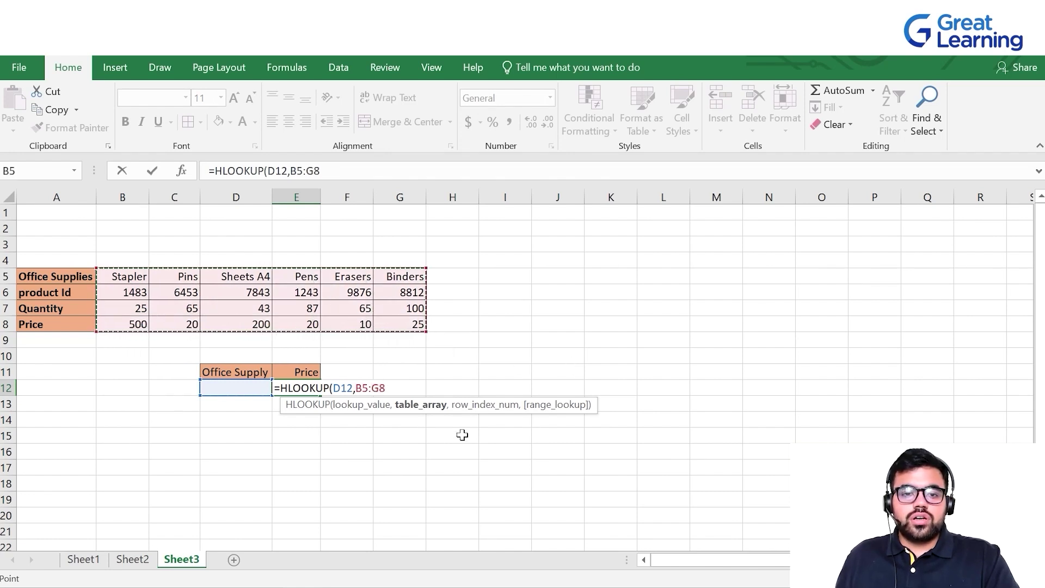
pyautogui.write(',')
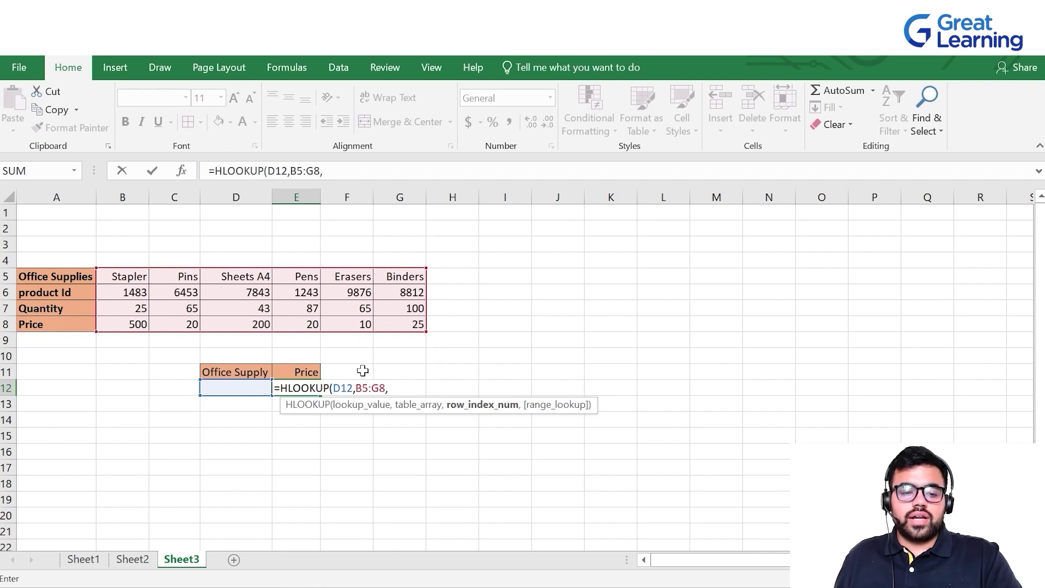
pyautogui.write('4,FALSE')
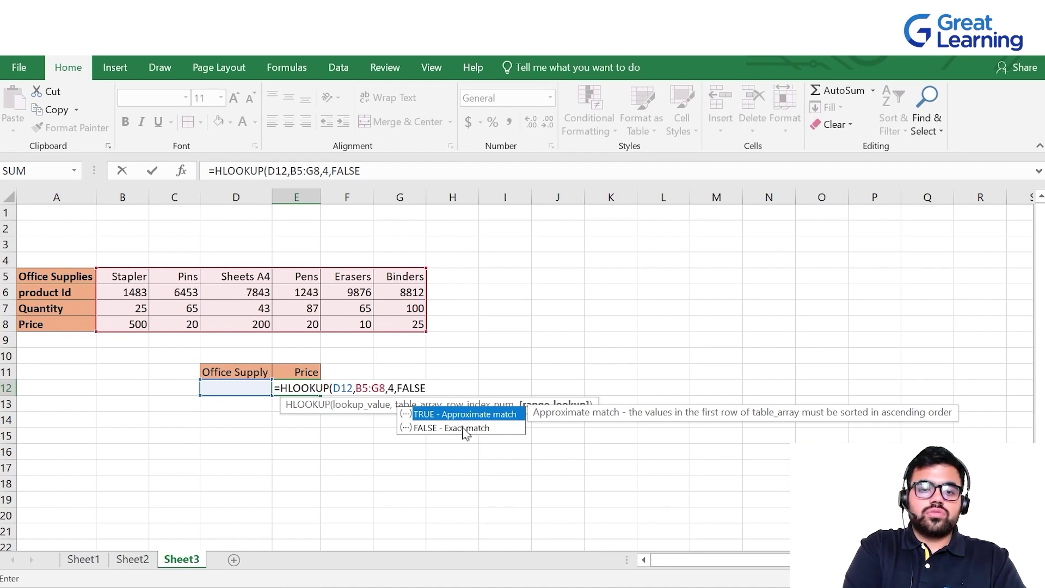
pyautogui.write(')')
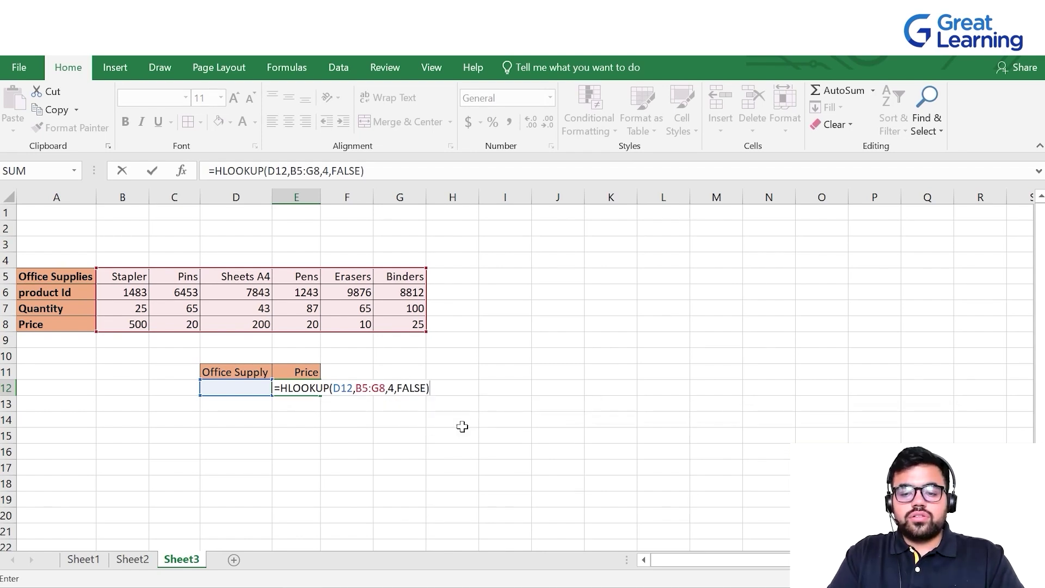
pyautogui.press('Return')
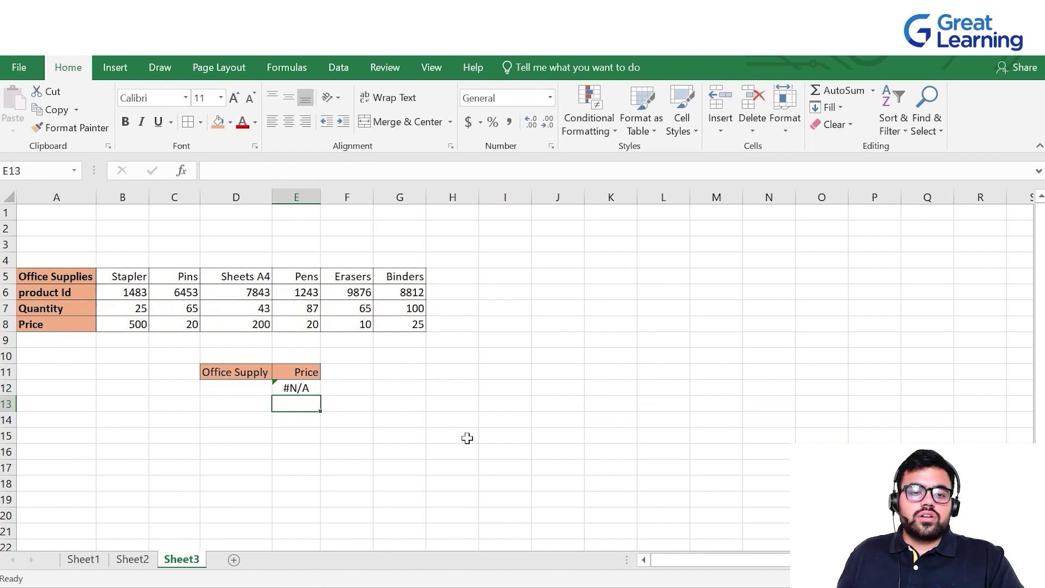
# Enter PINS as the Office Supply and confirm the price 20 against the table.
pyautogui.click(240, 389)
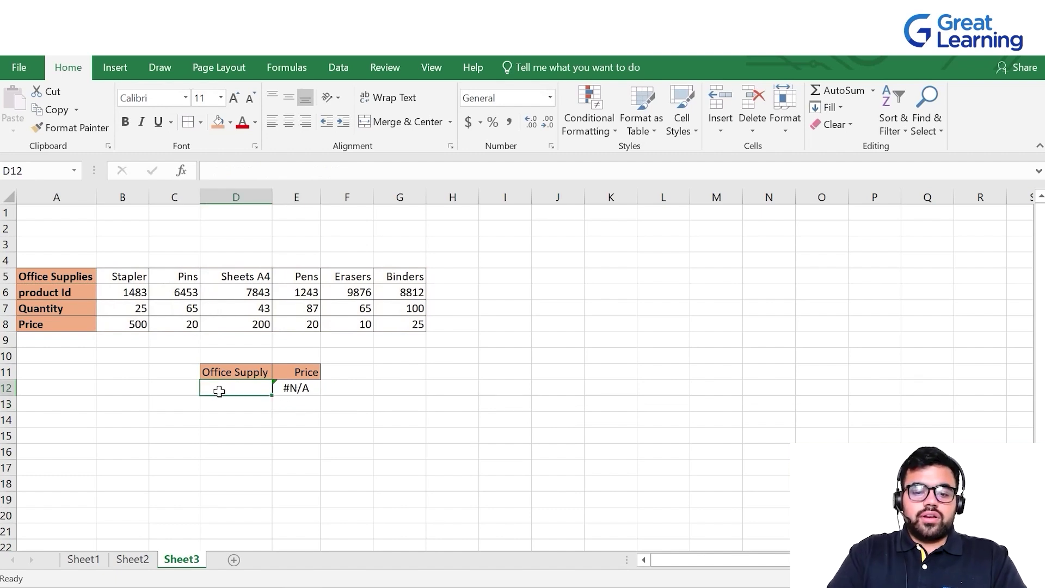
pyautogui.write('PINS')
pyautogui.press('Return')
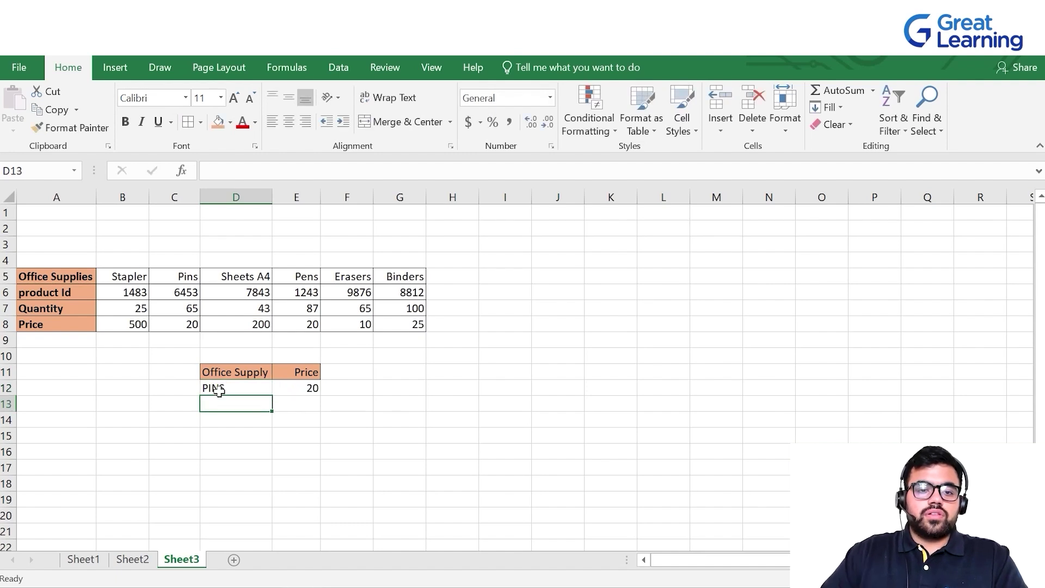
pyautogui.click(168, 275)
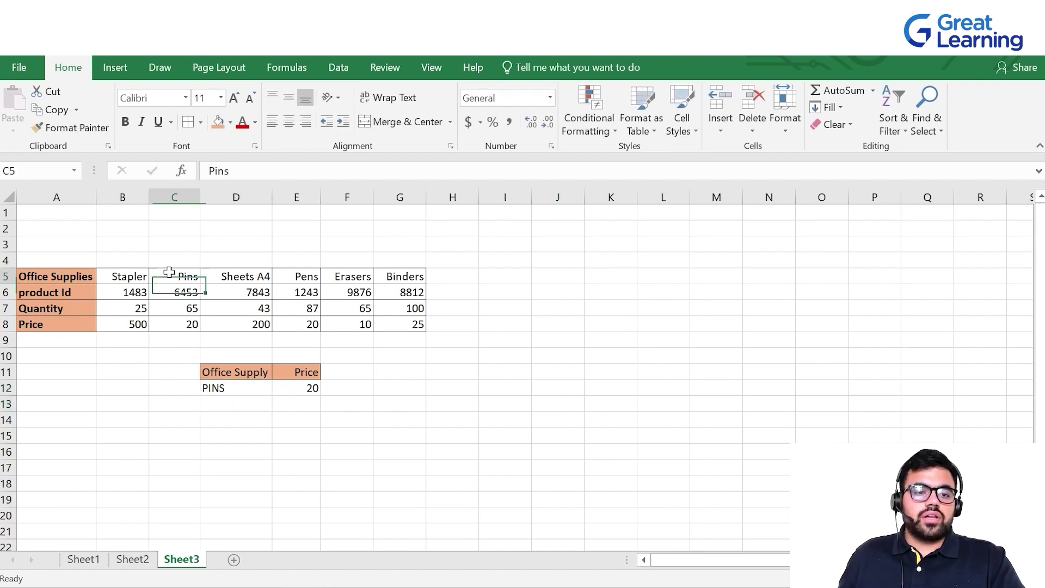
pyautogui.click(188, 325)
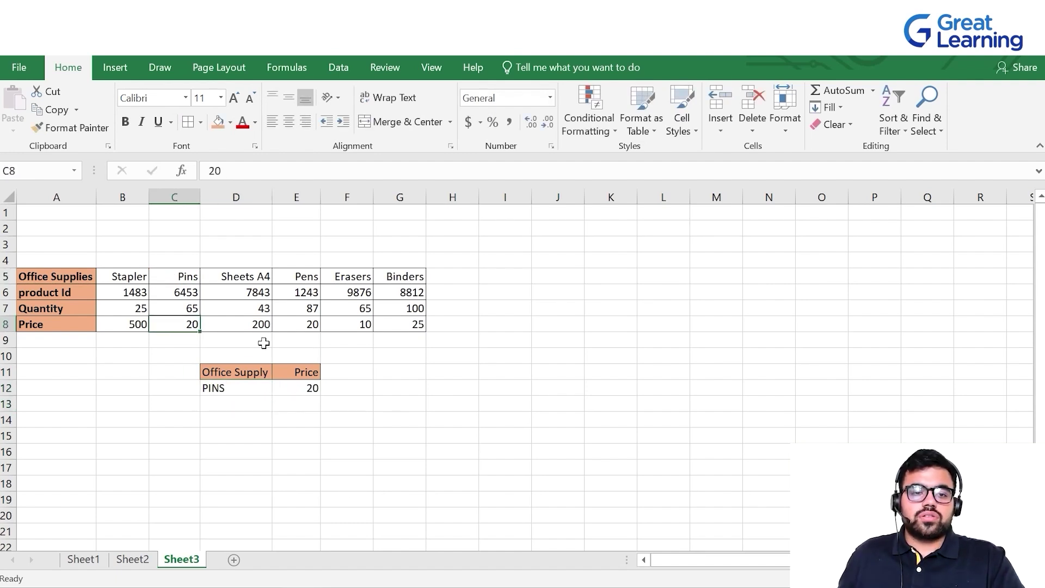
pyautogui.click(305, 392)
# Change the Office Supply to STAPLER and verify its price of 500.
pyautogui.click(220, 392)
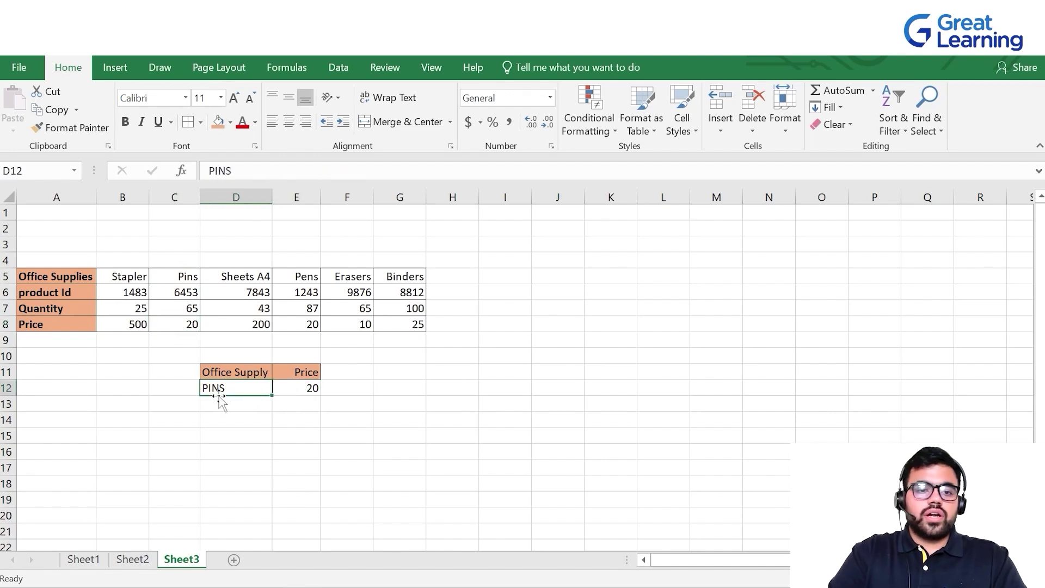
pyautogui.press('BackSpace')
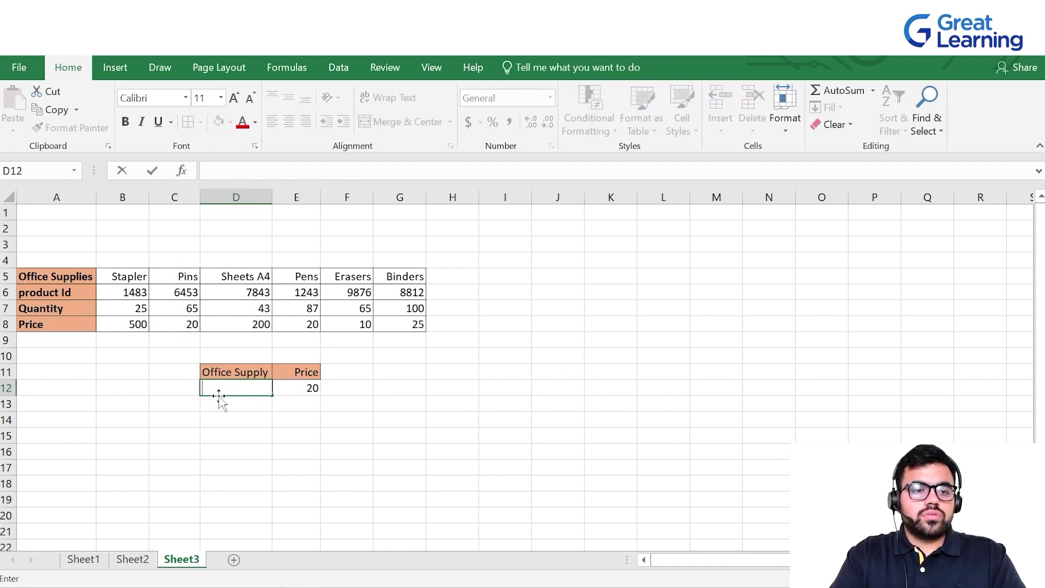
pyautogui.write('S')
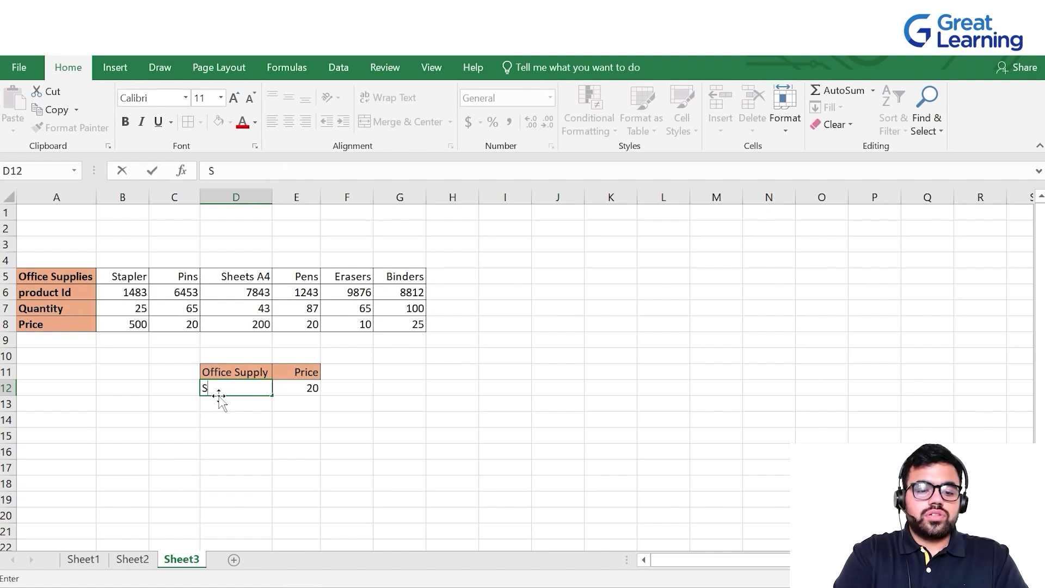
pyautogui.write('TAPLER')
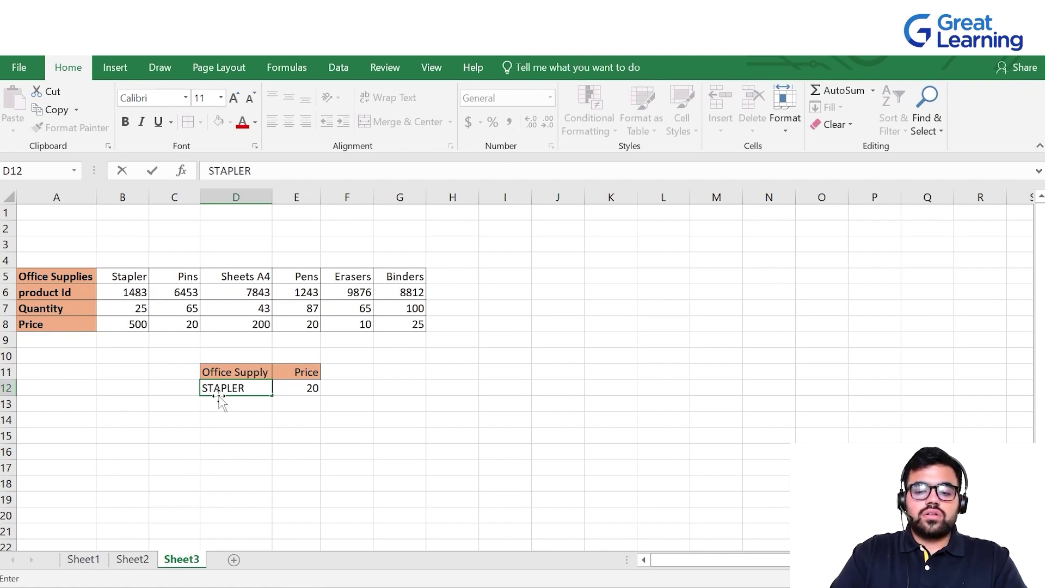
pyautogui.press('Return')
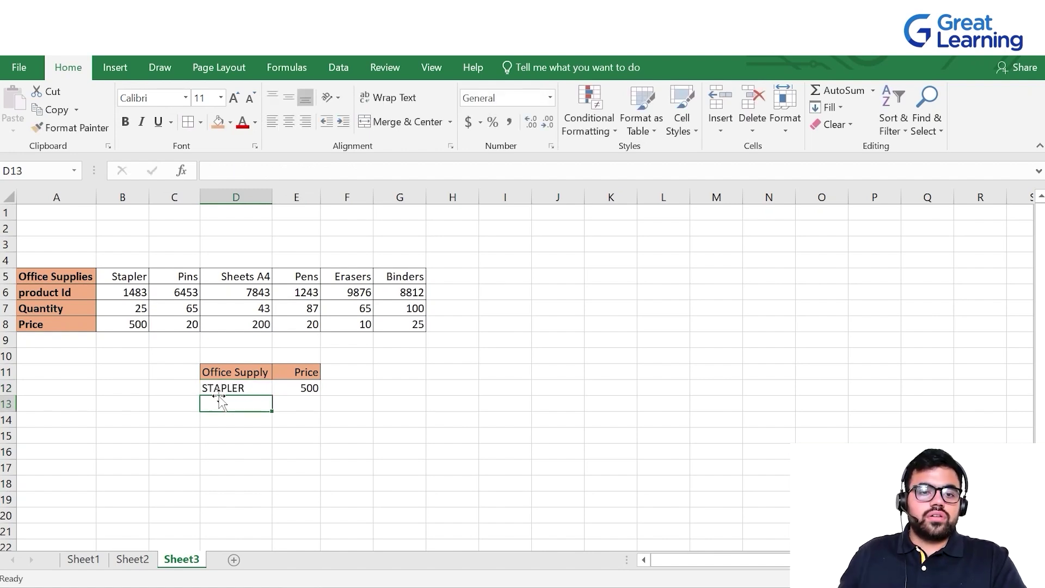
pyautogui.click(137, 325)
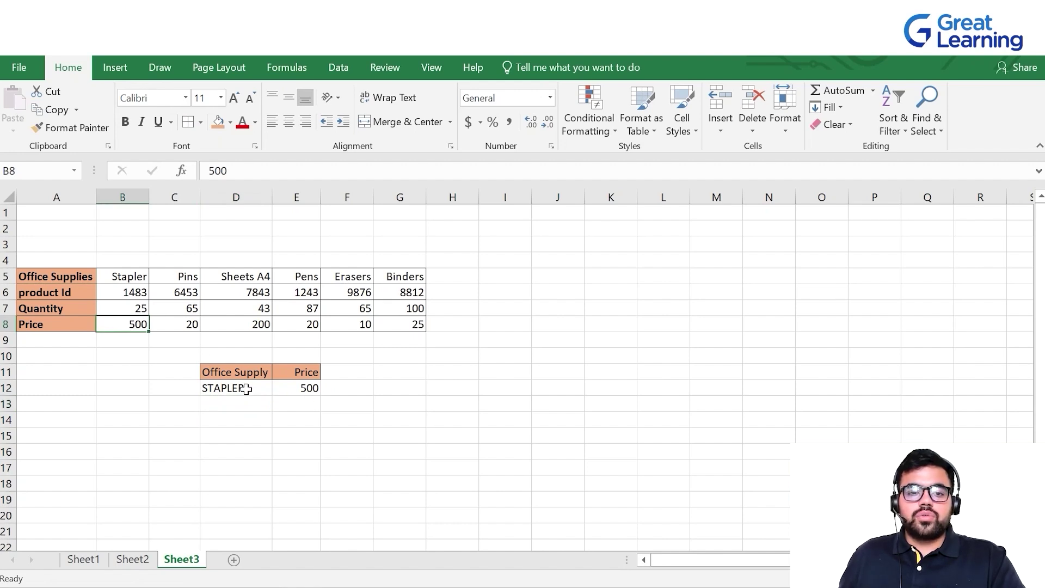